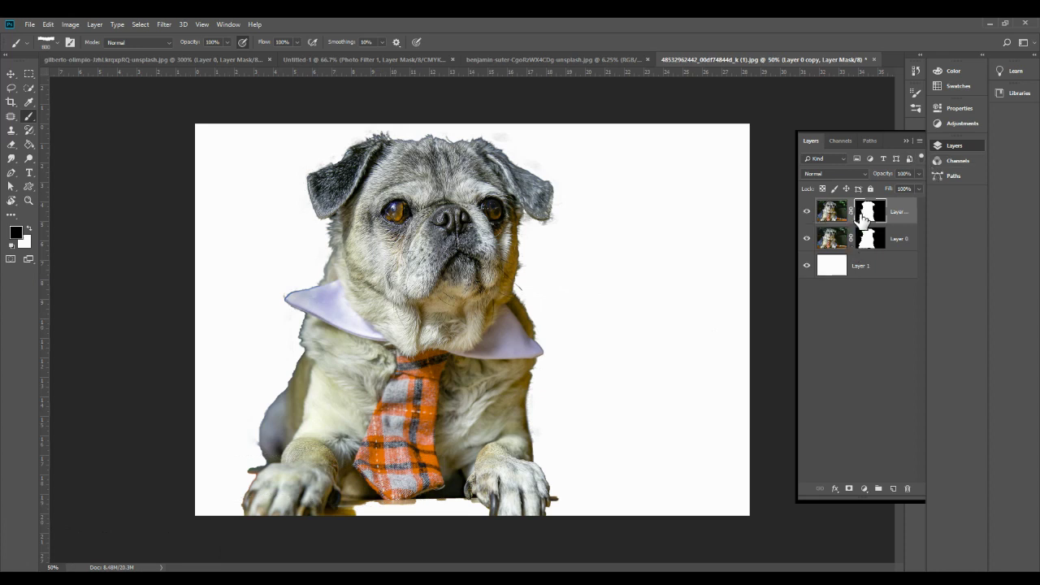
Step: Toggle the top layer's mask off and on to compare, leaving it enabled
shift+click(862, 218)
shift+click(864, 220)
shift+click(865, 220)
shift+click(865, 220)
shift+click(864, 220)
shift+click(865, 220)
shift+click(865, 220)
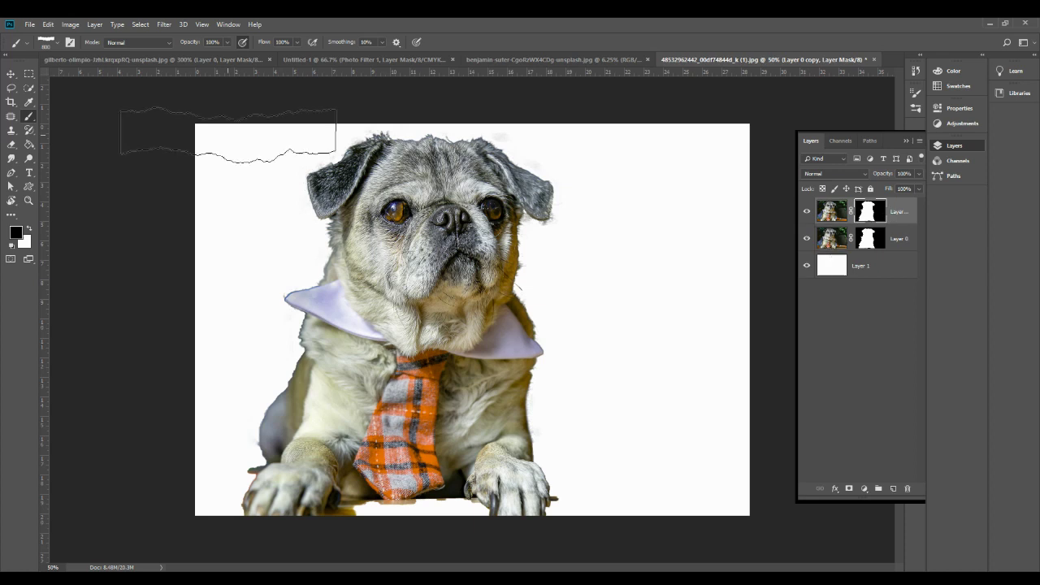
Step: Select the 09 Torn Paper brush at 2068 px and open Window > Brush Settings
click(58, 43)
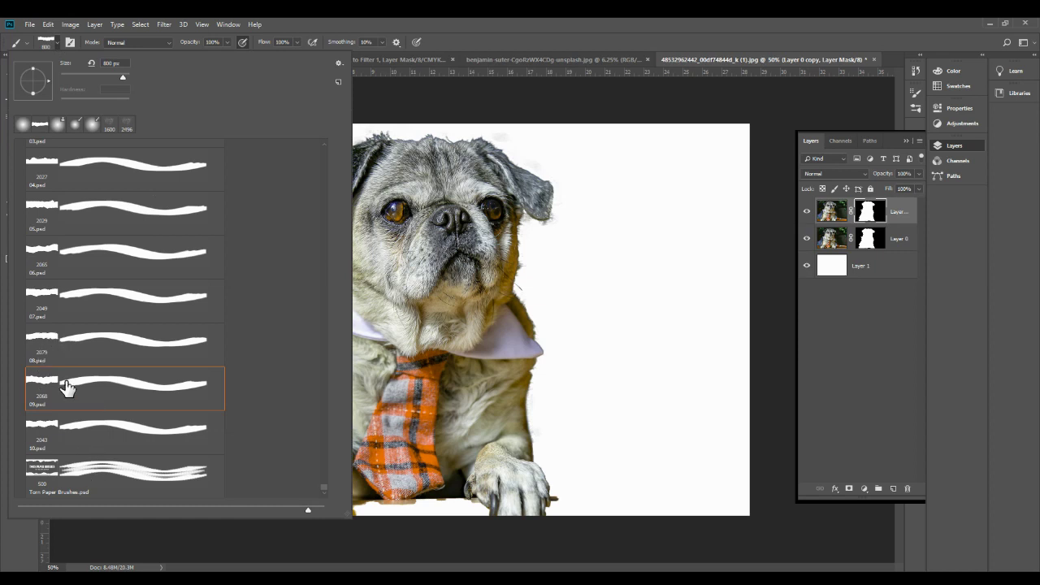
click(37, 390)
click(915, 148)
click(229, 24)
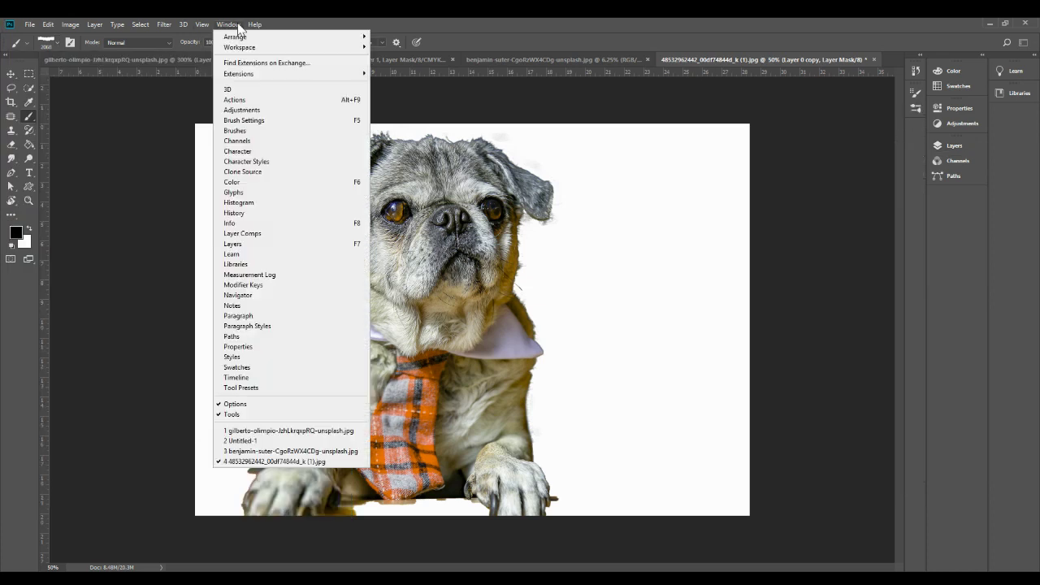
click(267, 120)
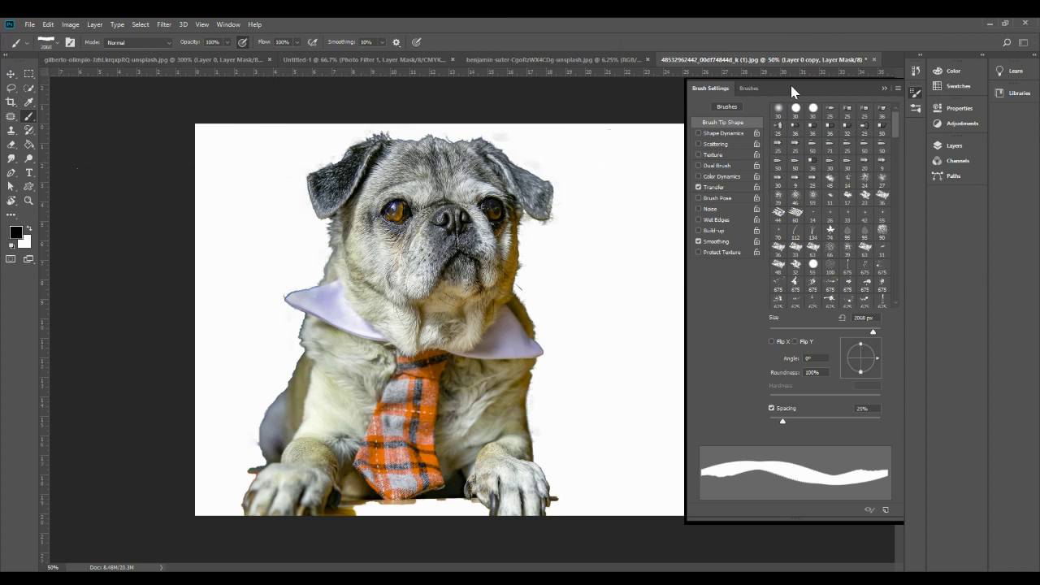
Step: Set the torn-paper brush to 705% spacing, a vertical -88° angle and 700 px size
drag(792, 91, 723, 90)
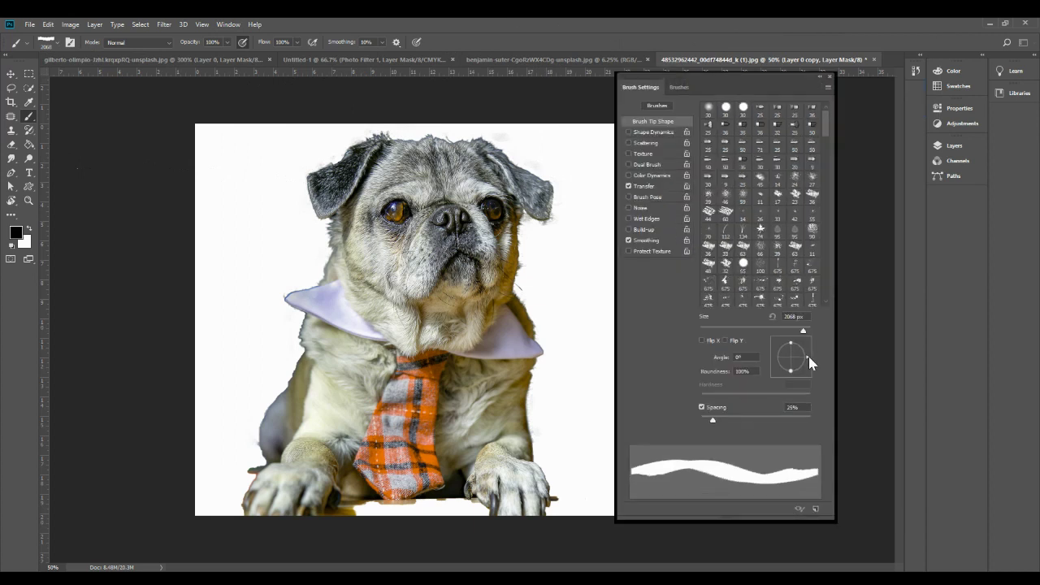
drag(712, 420, 803, 424)
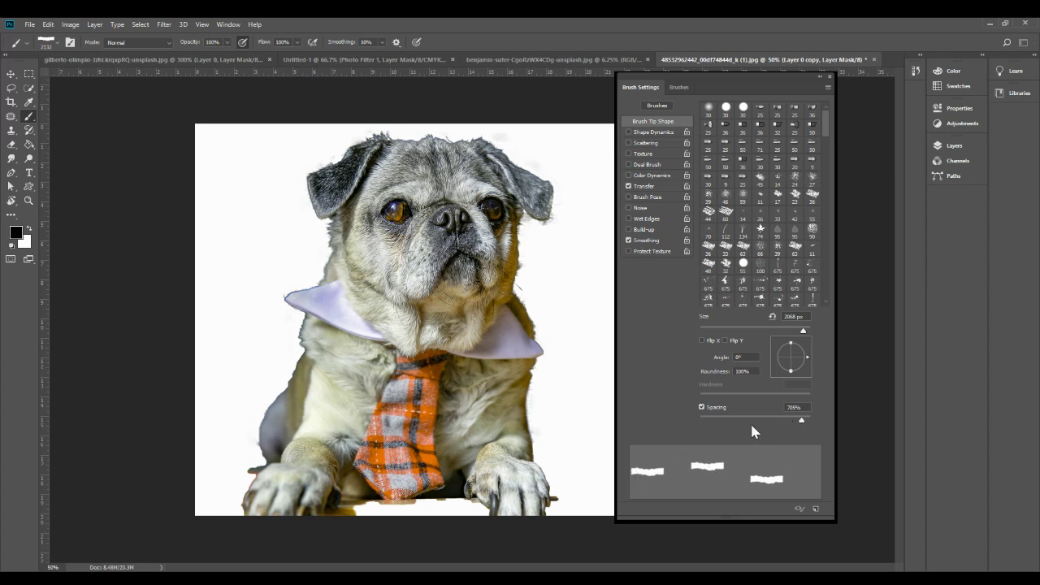
key(bracketleft)
key(bracketleft)
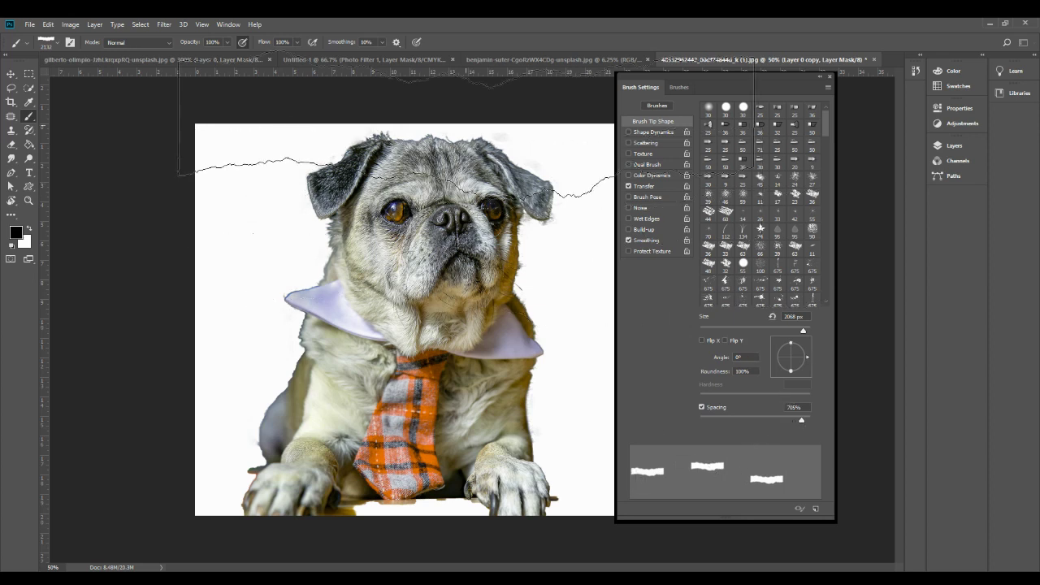
key(bracketleft)
key(bracketleft)
key(bracketleft)
drag(752, 87, 815, 104)
key(bracketleft)
key(bracketleft)
key(bracketleft)
key(bracketleft)
key(bracketleft)
key(bracketleft)
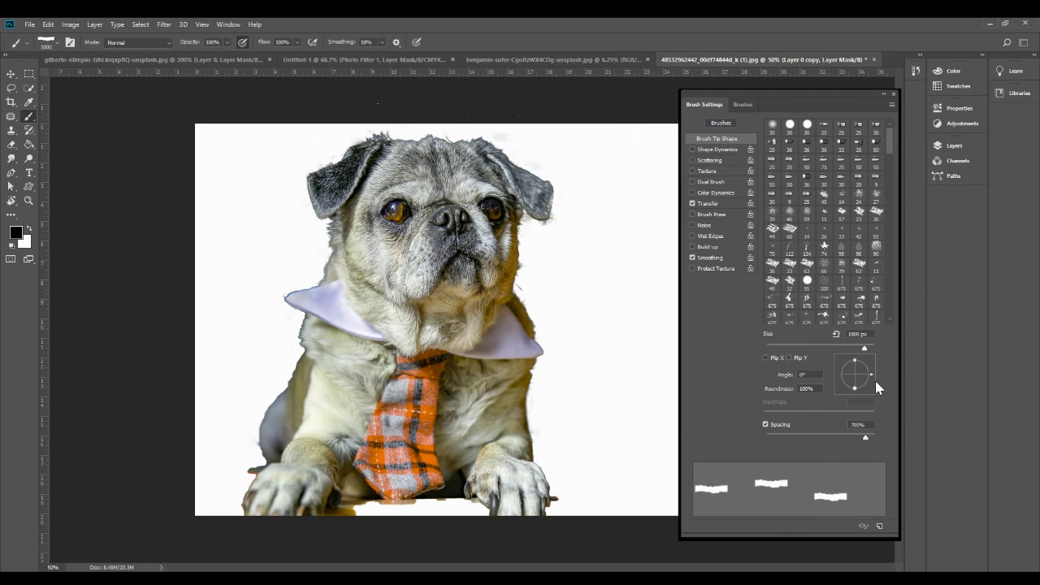
drag(872, 375, 855, 395)
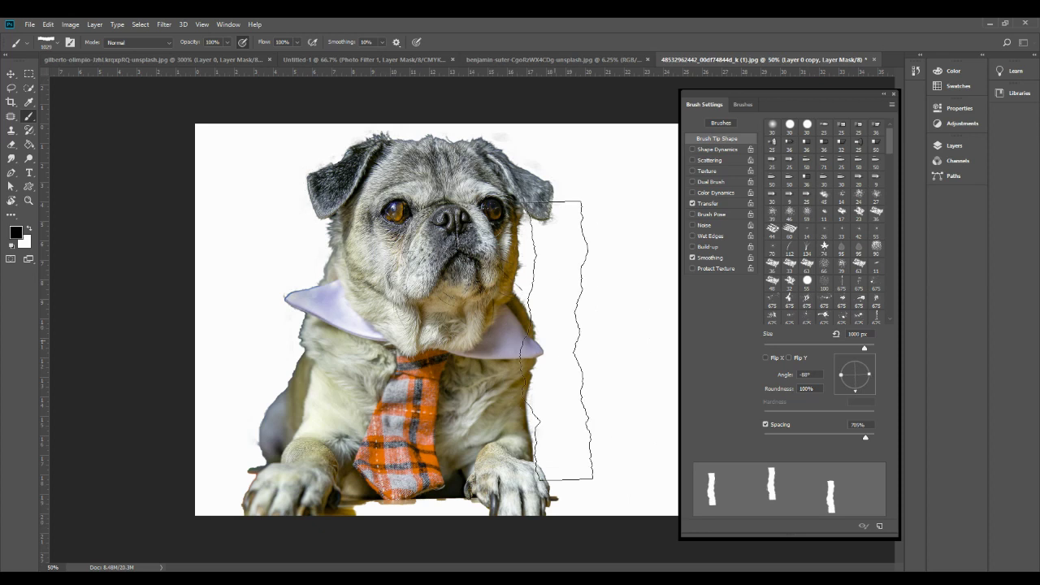
key(bracketleft)
key(bracketleft)
key(bracketleft)
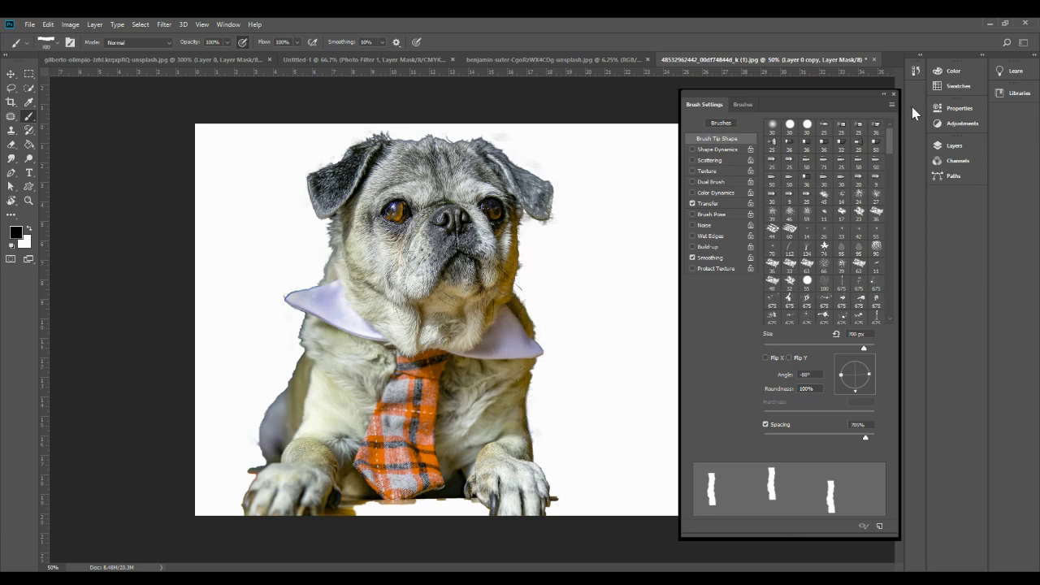
Step: Hide Layer 0, then try a torn-edge stroke on the copy's mask and undo it
click(954, 146)
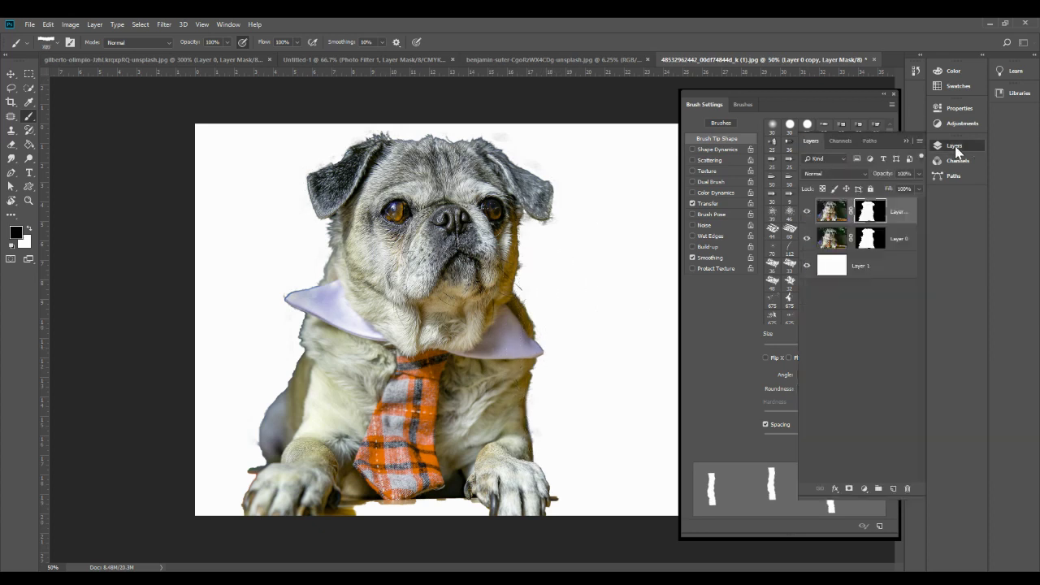
click(807, 239)
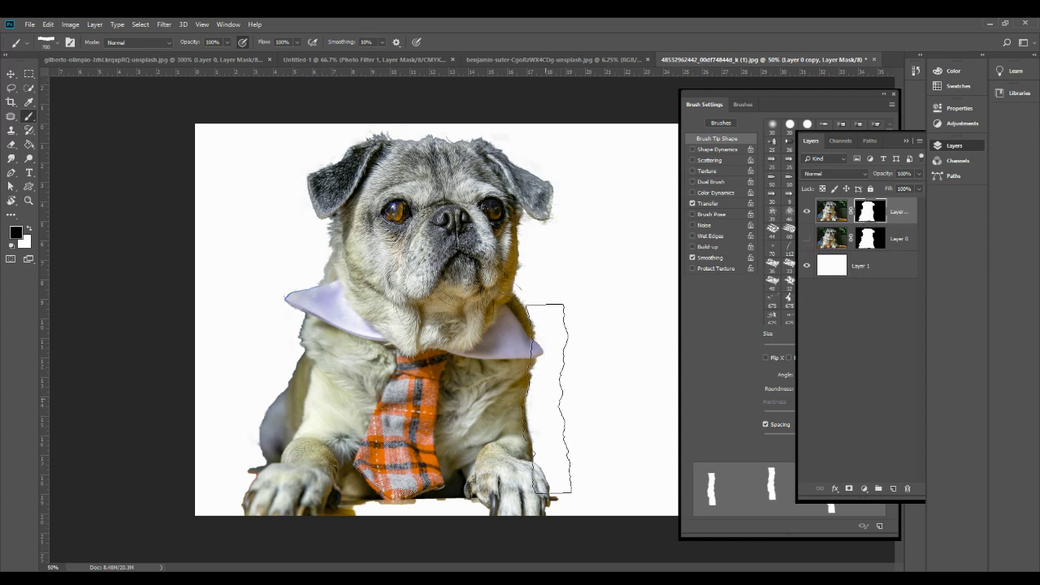
click(550, 402)
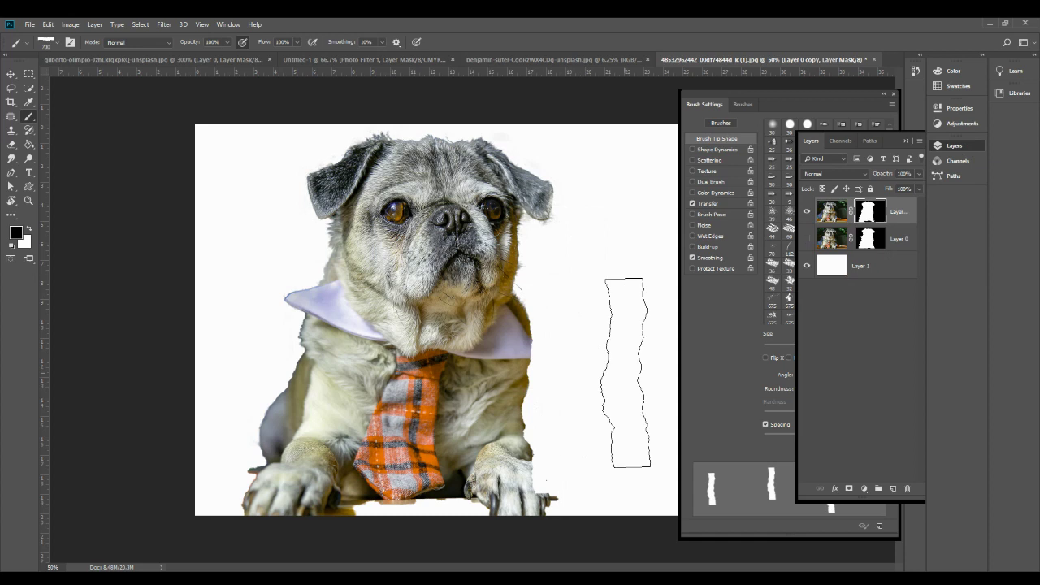
key(ctrl+z)
Step: With colours swapped, paint a torn strip beside the right ear down past the collar
click(561, 252)
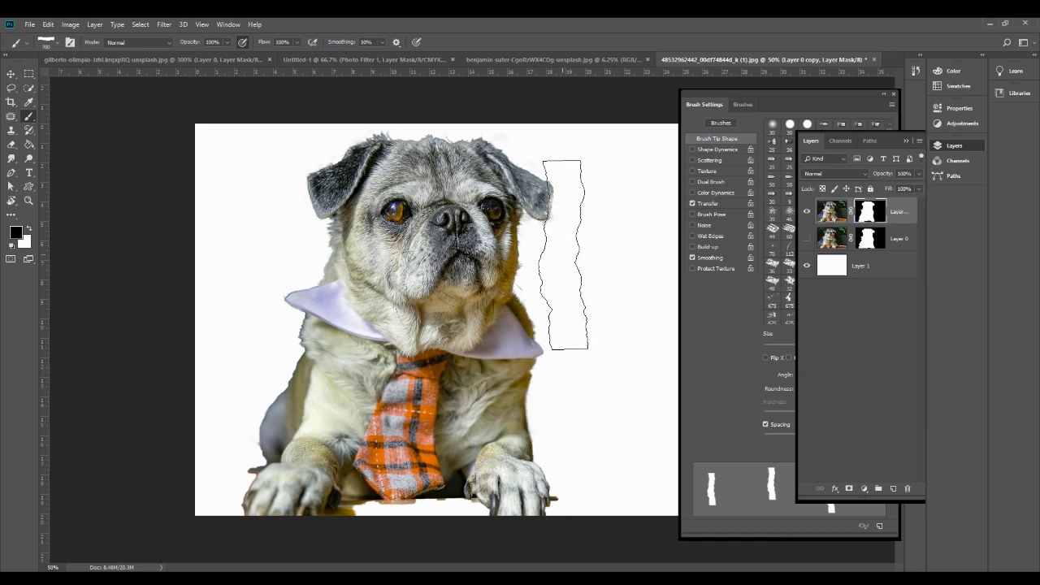
key(x)
click(566, 259)
key(ctrl+z)
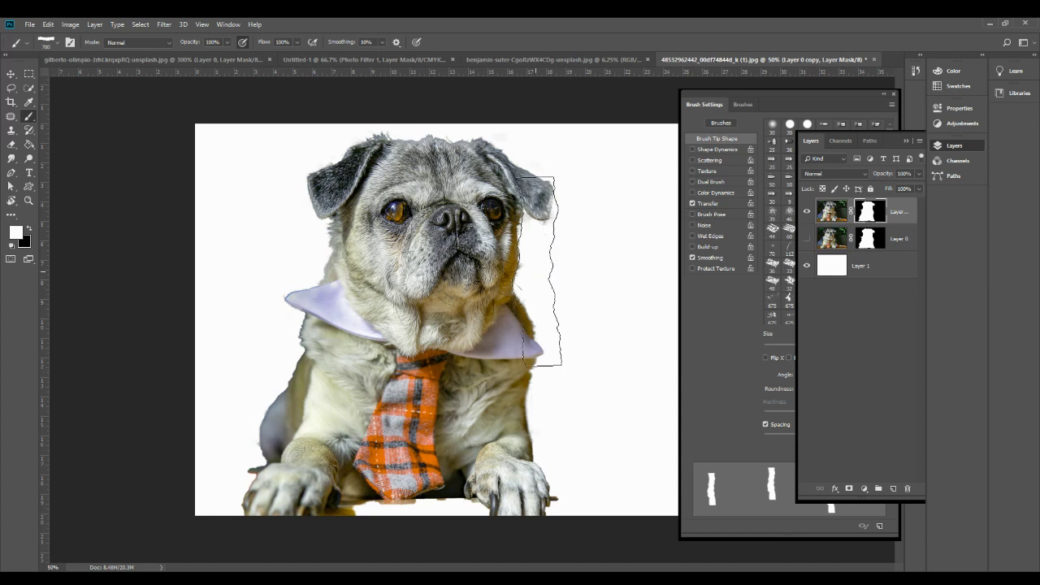
click(540, 271)
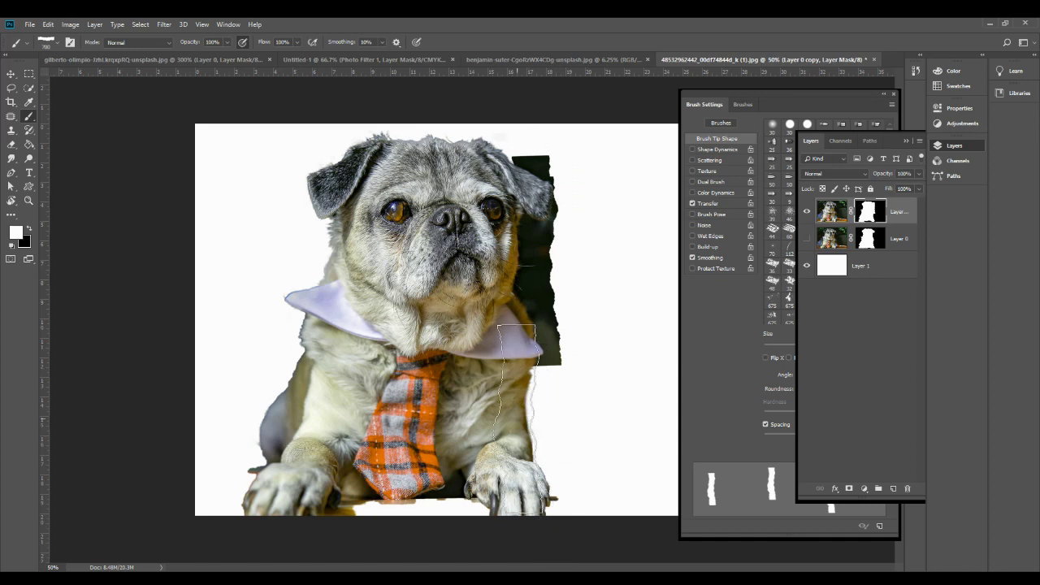
click(518, 419)
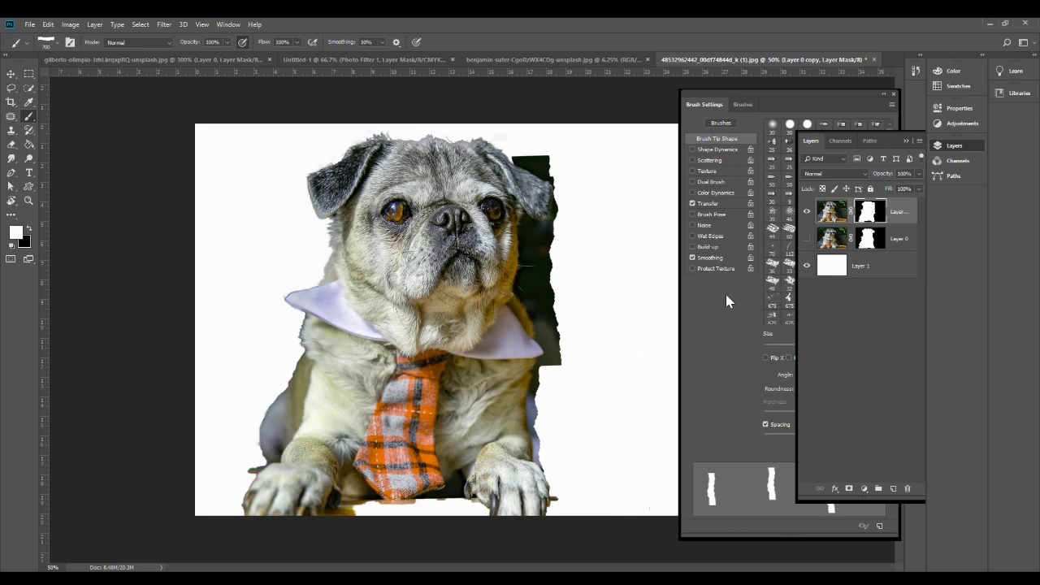
click(829, 104)
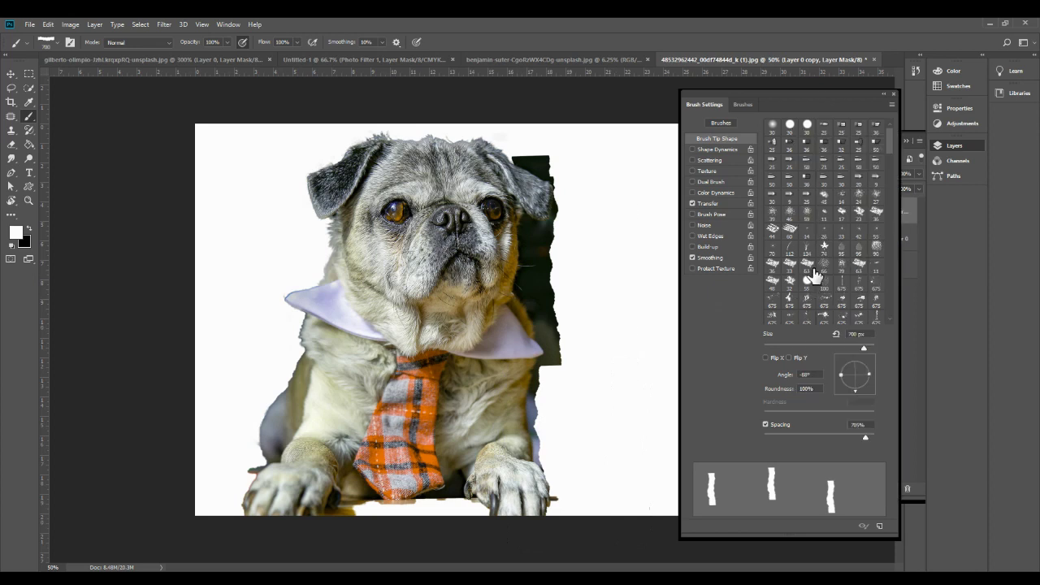
Step: Pick a different torn-paper tip and set 186% spacing, a near-upright 93° angle and 2574 px
scroll(891, 234, down, 10)
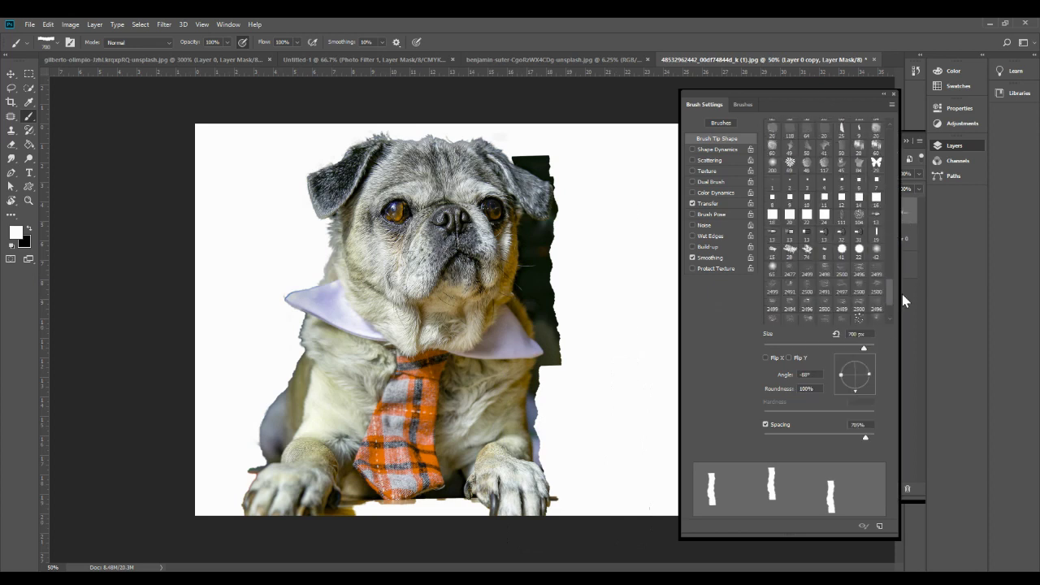
scroll(903, 296, up, 2)
click(893, 104)
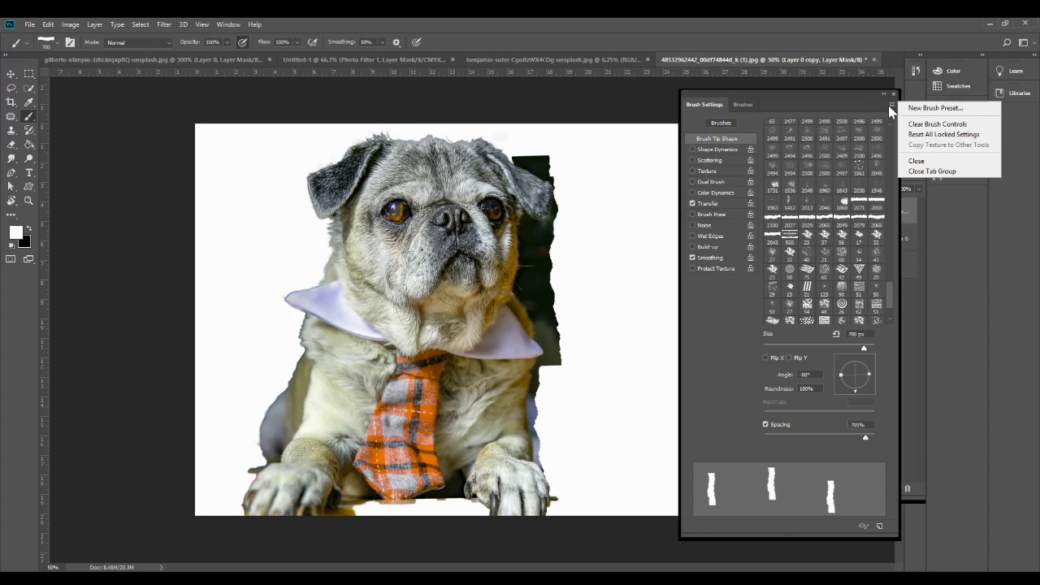
click(891, 109)
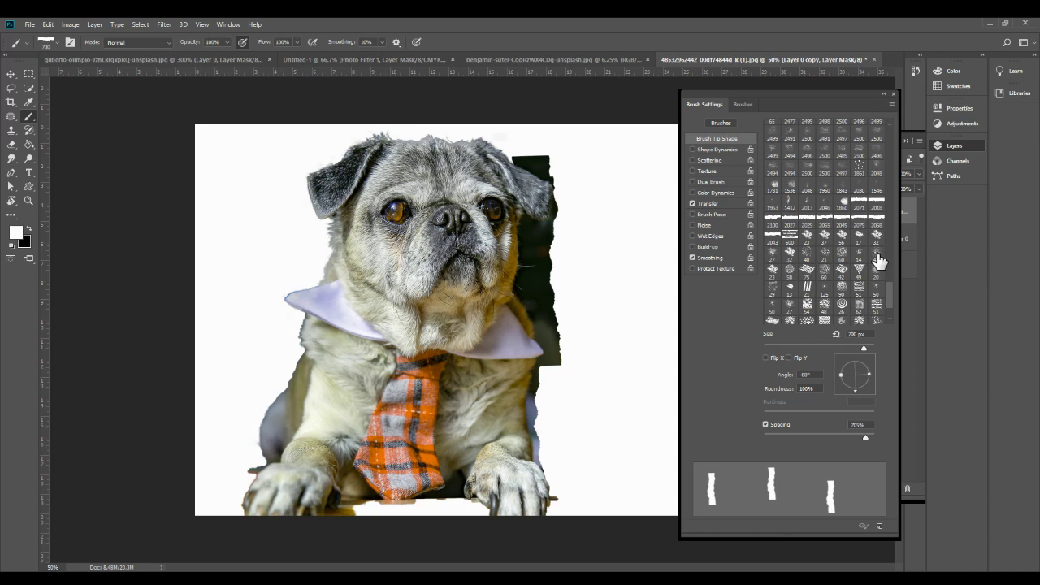
click(876, 218)
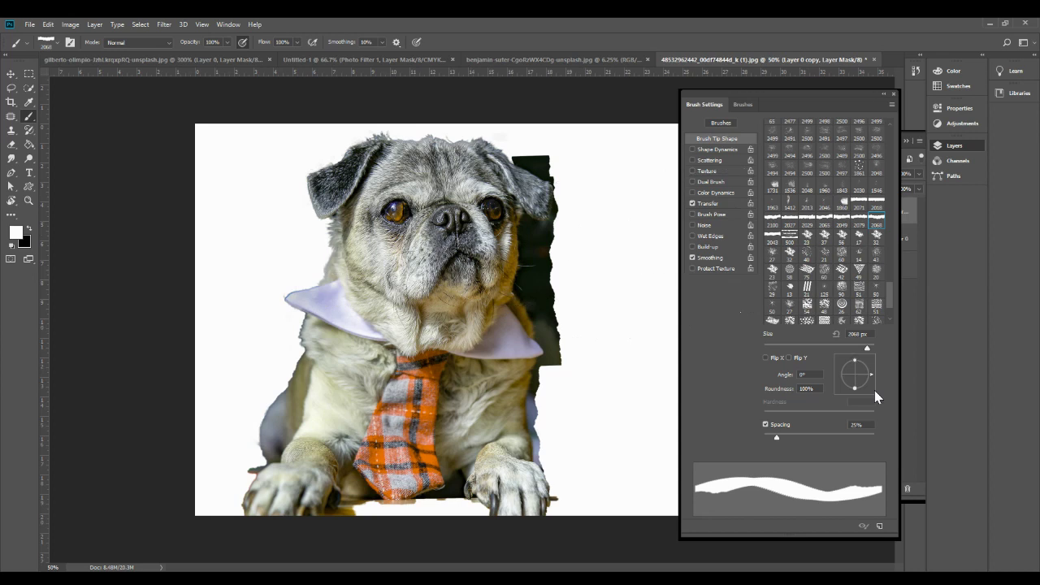
drag(875, 376, 839, 355)
key(bracketright)
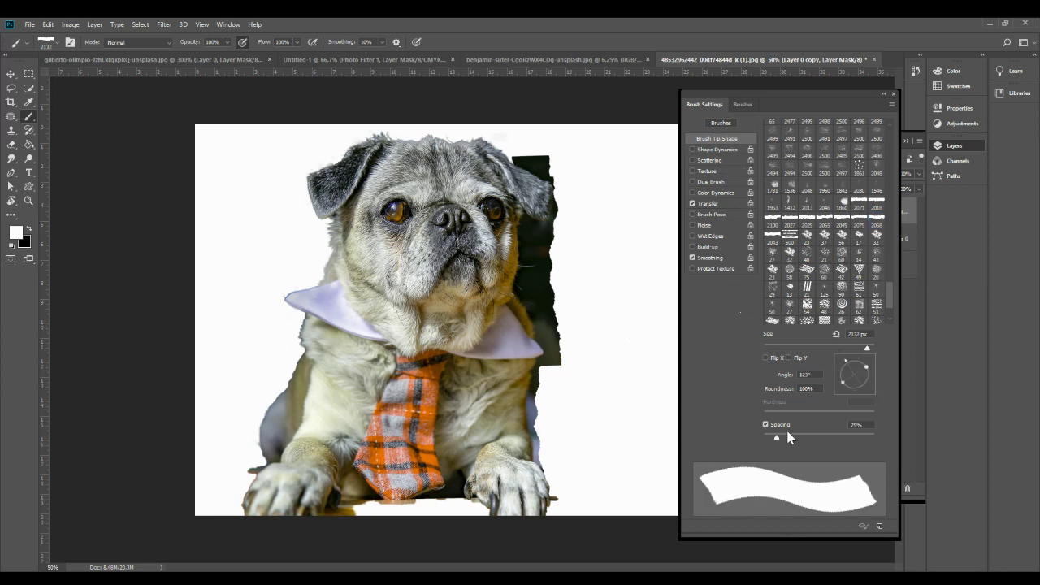
drag(786, 435, 843, 436)
click(869, 349)
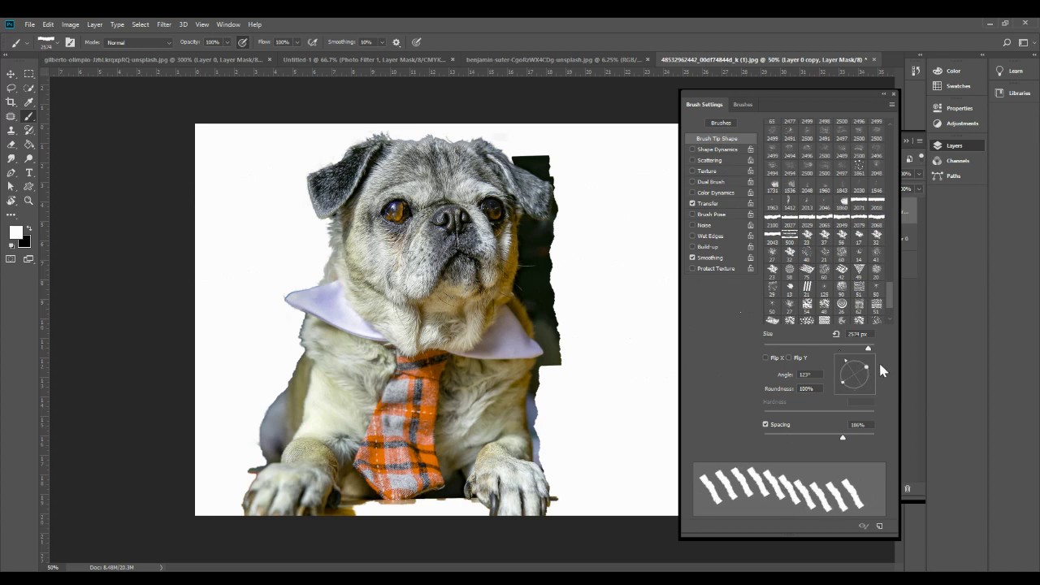
mouse_move(867, 367)
mouse_down()
mouse_move(853, 370)
mouse_move(855, 360)
mouse_move(862, 379)
mouse_move(855, 357)
mouse_up()
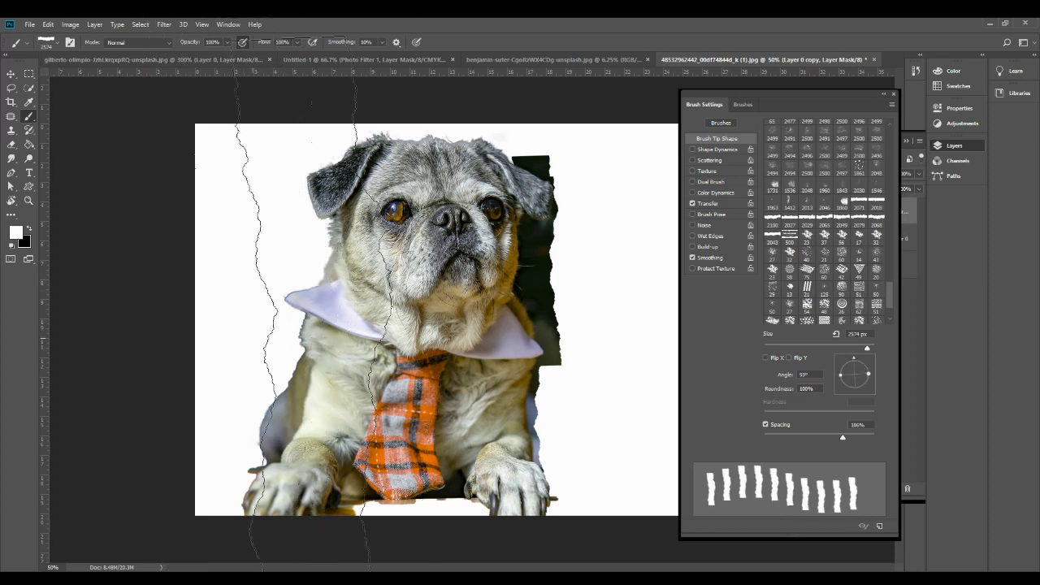
Step: Shrink the brush to 1400 px, tilt it to about 69°, and stamp the dog's lower left
key(bracketleft)
key(bracketleft)
key(bracketleft)
key(bracketleft)
key(bracketleft)
key(bracketleft)
key(bracketleft)
key(bracketleft)
key(bracketleft)
key(bracketleft)
key(bracketleft)
key(bracketleft)
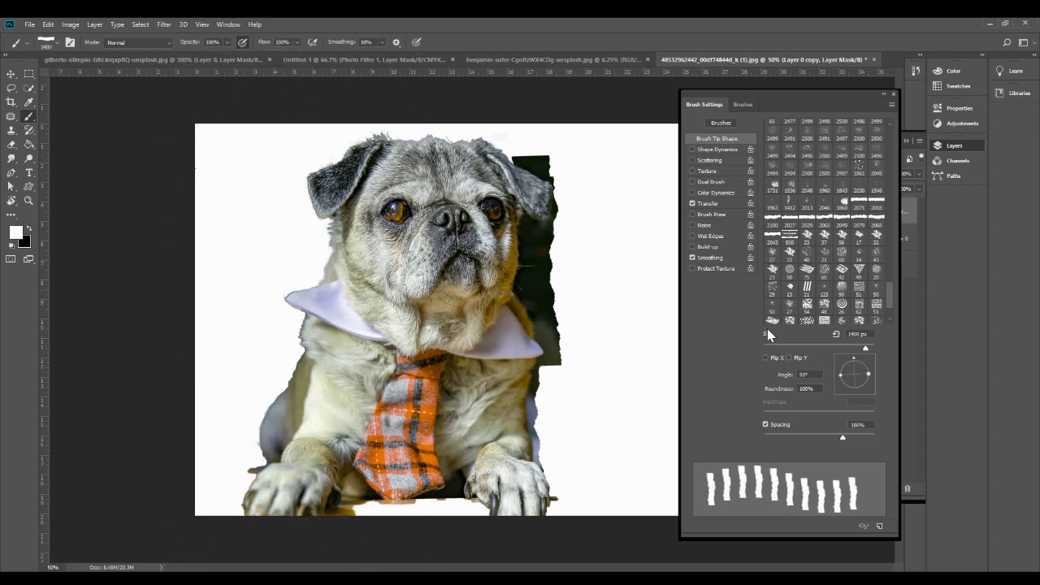
drag(853, 356, 860, 357)
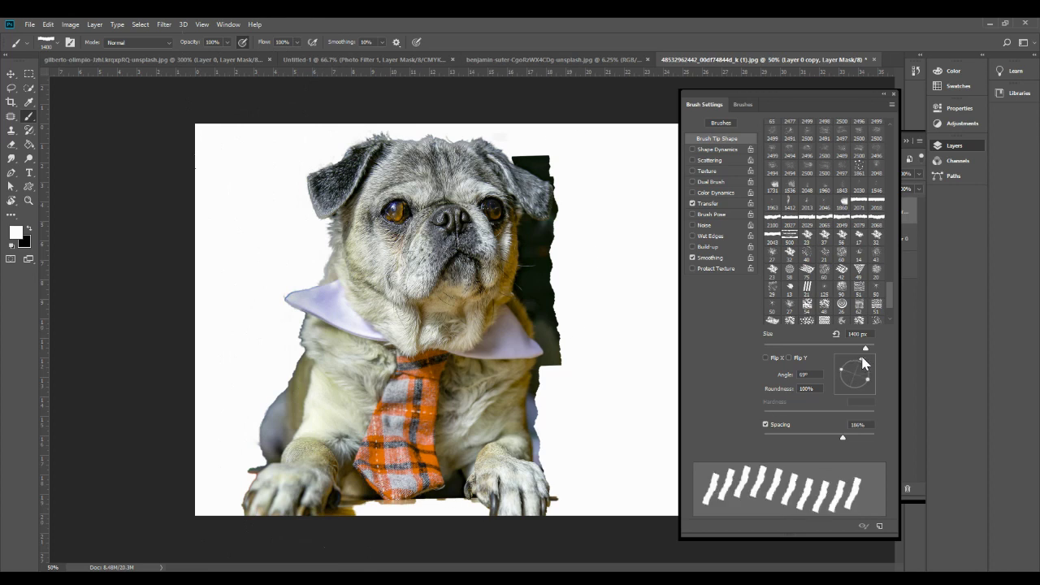
click(325, 325)
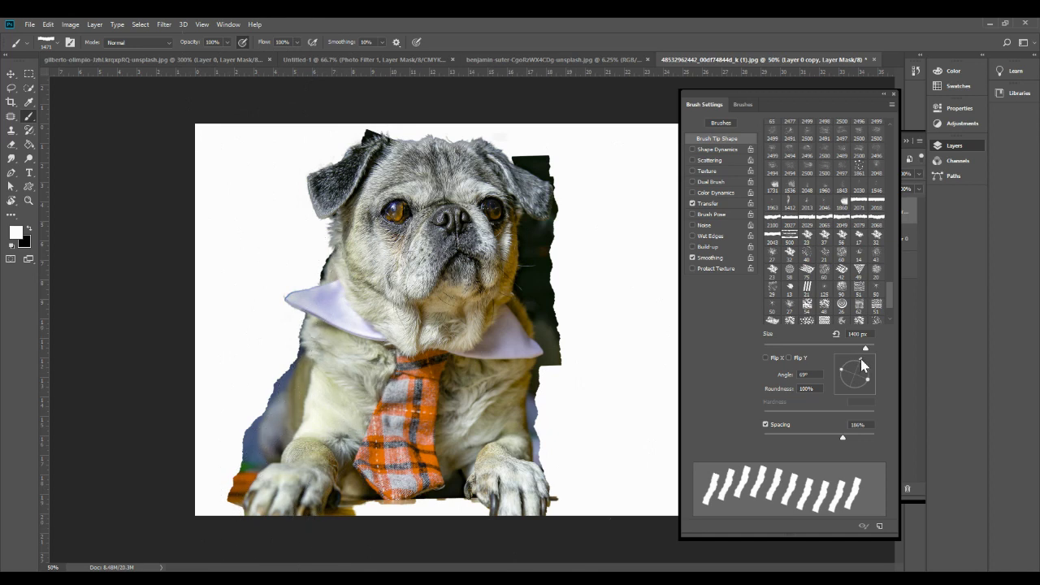
Step: Flip the tip on X and Y at 600 px and paint out the blue shadow and orange tie scrap
click(766, 357)
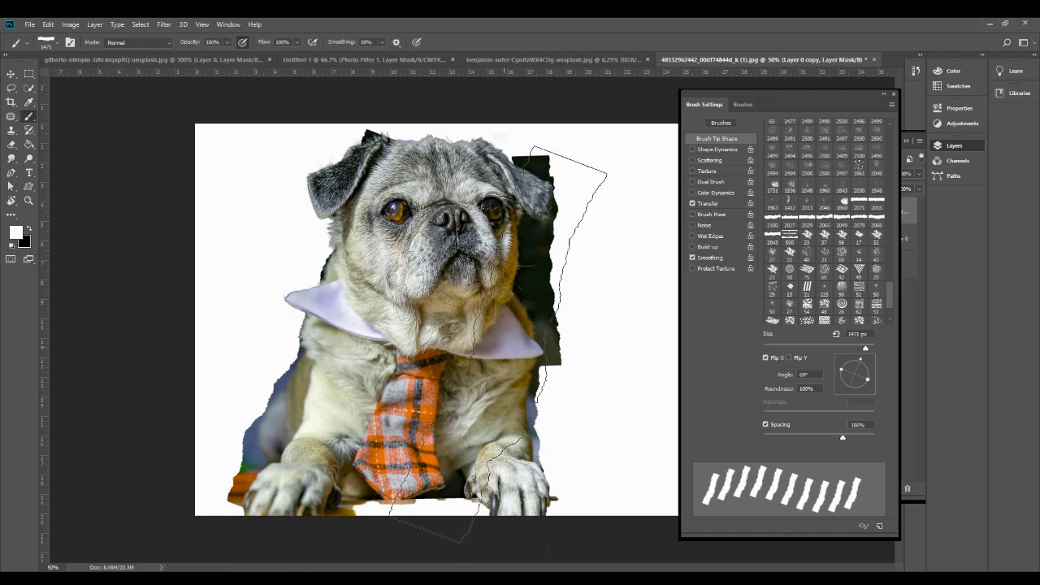
key(bracketleft)
key(bracketleft)
key(bracketleft)
key(bracketleft)
key(bracketleft)
key(bracketleft)
key(bracketleft)
key(bracketleft)
key(bracketleft)
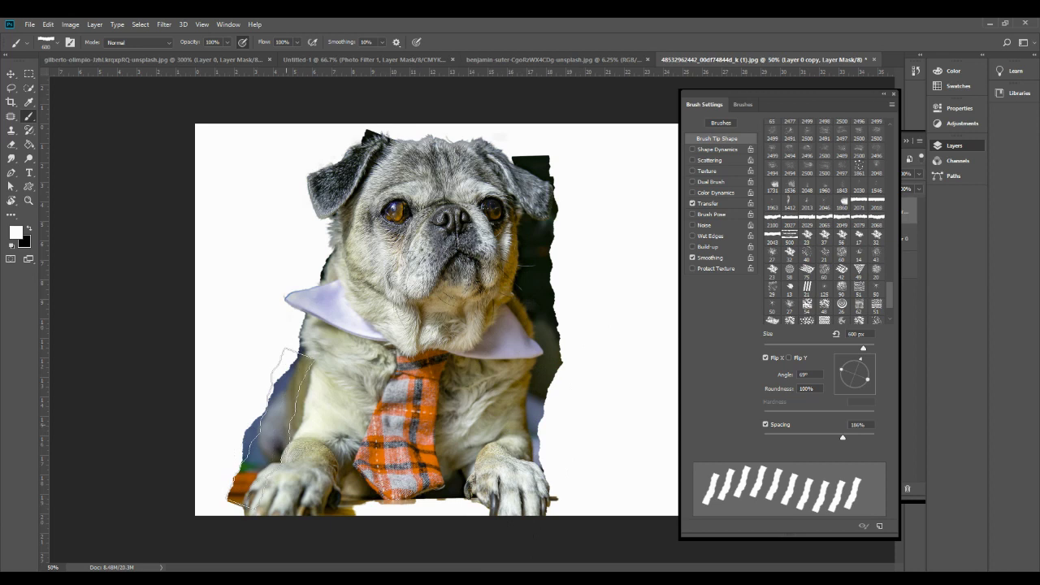
click(789, 358)
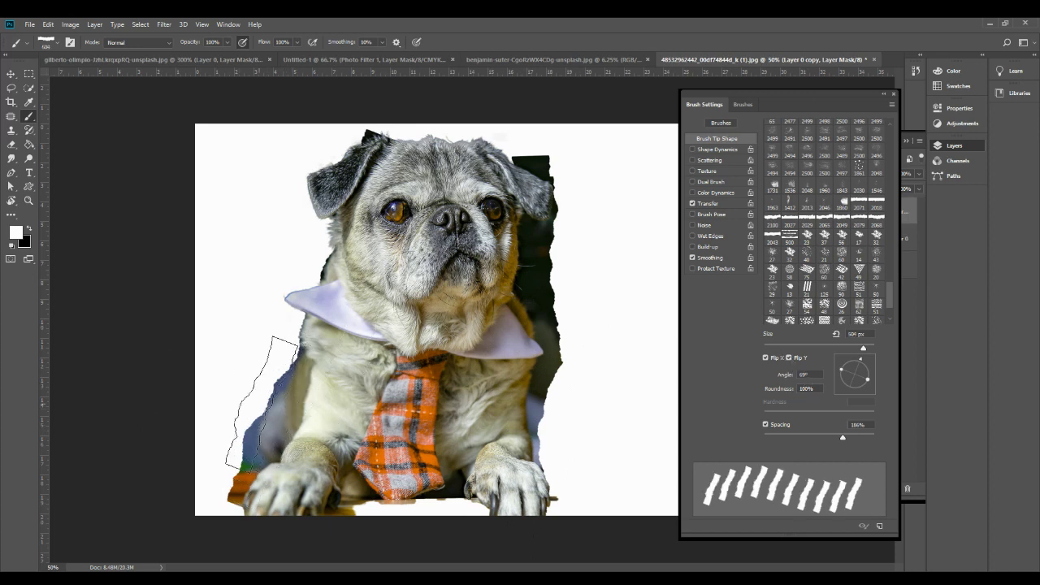
key(x)
key(x)
key(x)
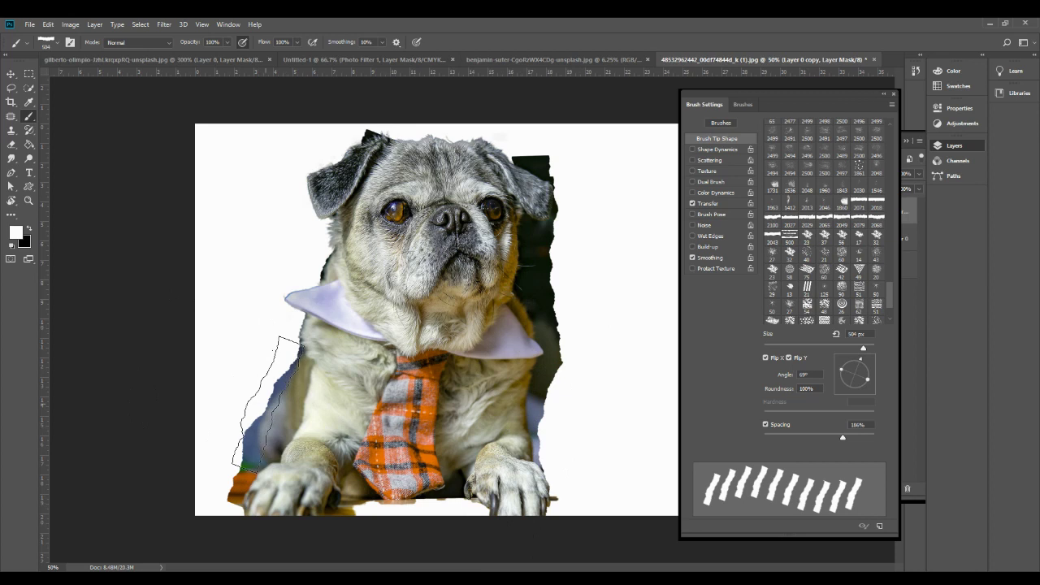
click(266, 409)
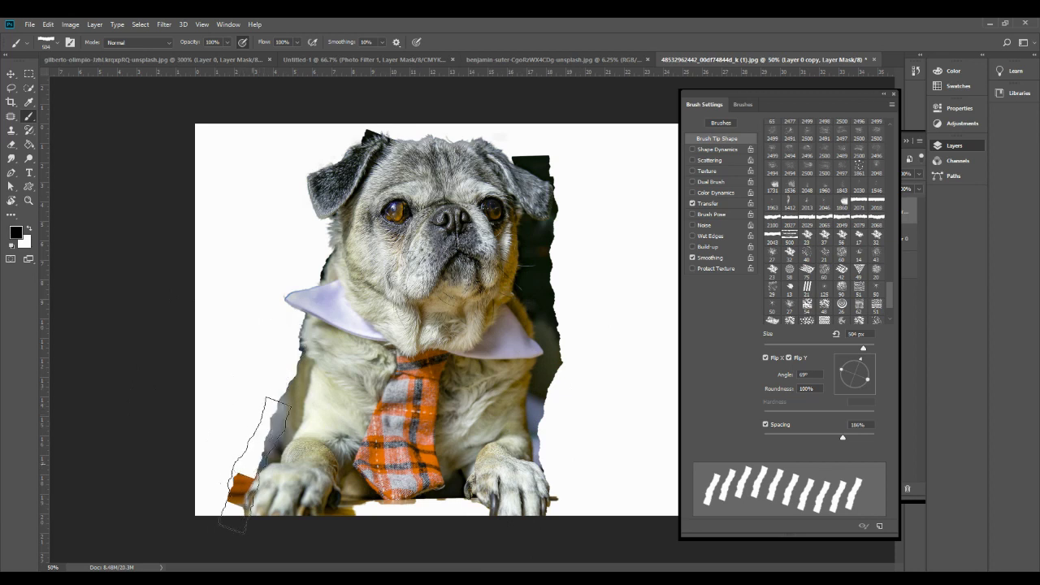
click(248, 465)
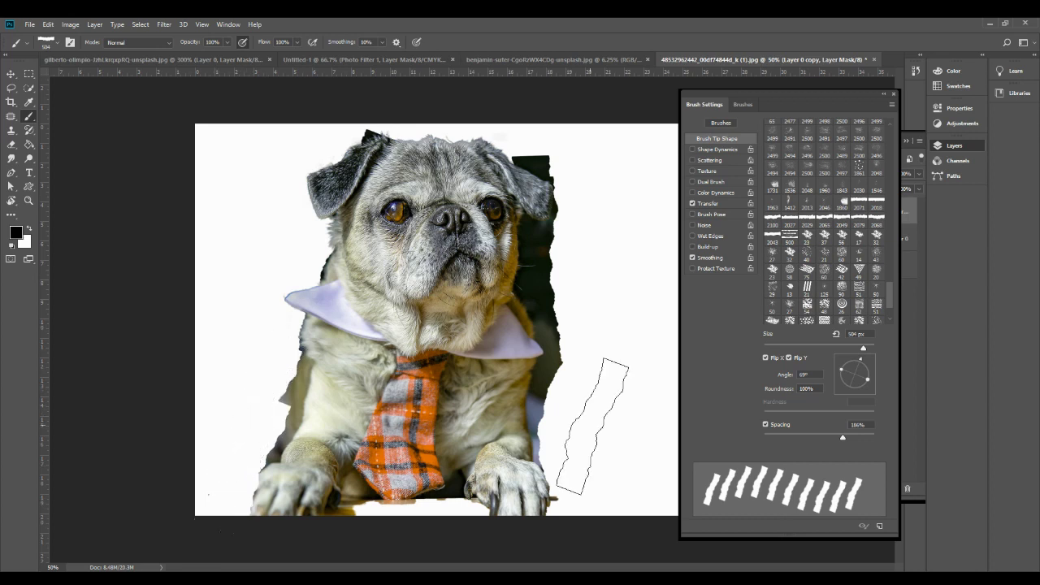
key(x)
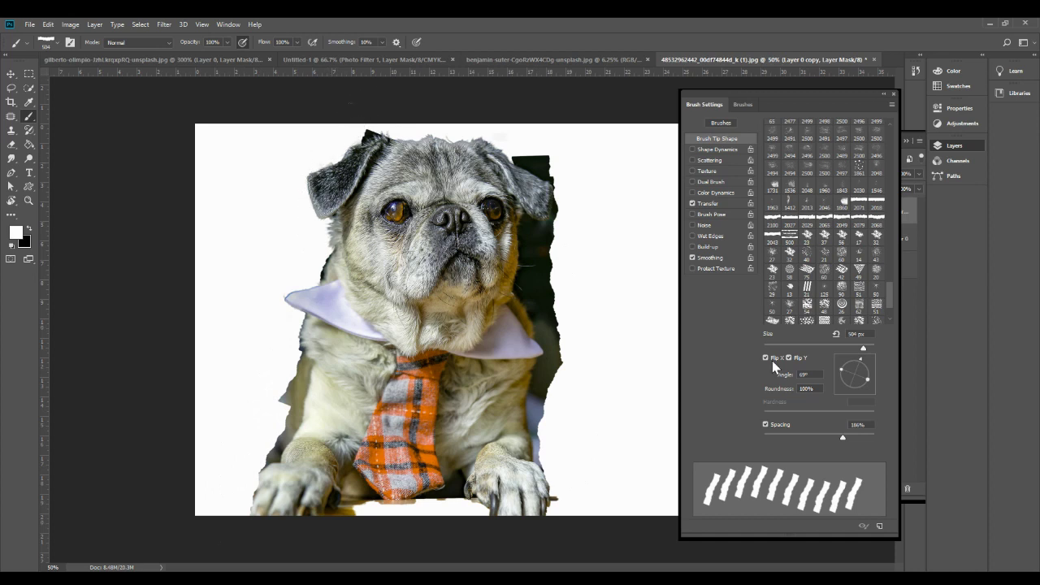
Step: Rotate the brush tip to 26° at 400 px and reveal a torn dark patch left of the ear
click(866, 359)
drag(865, 359, 869, 365)
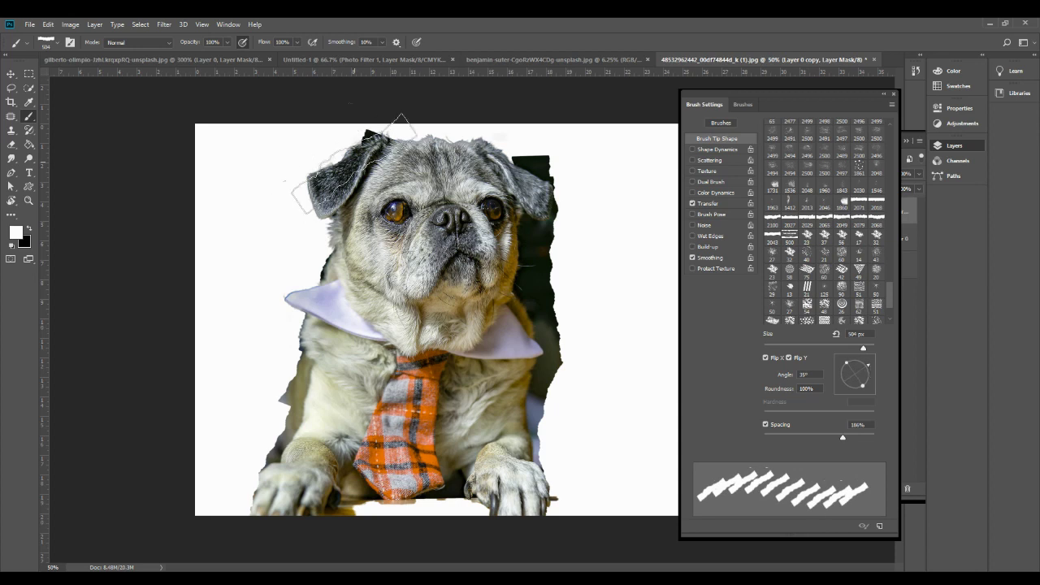
key(bracketleft)
key(bracketleft)
key(bracketleft)
key(bracketleft)
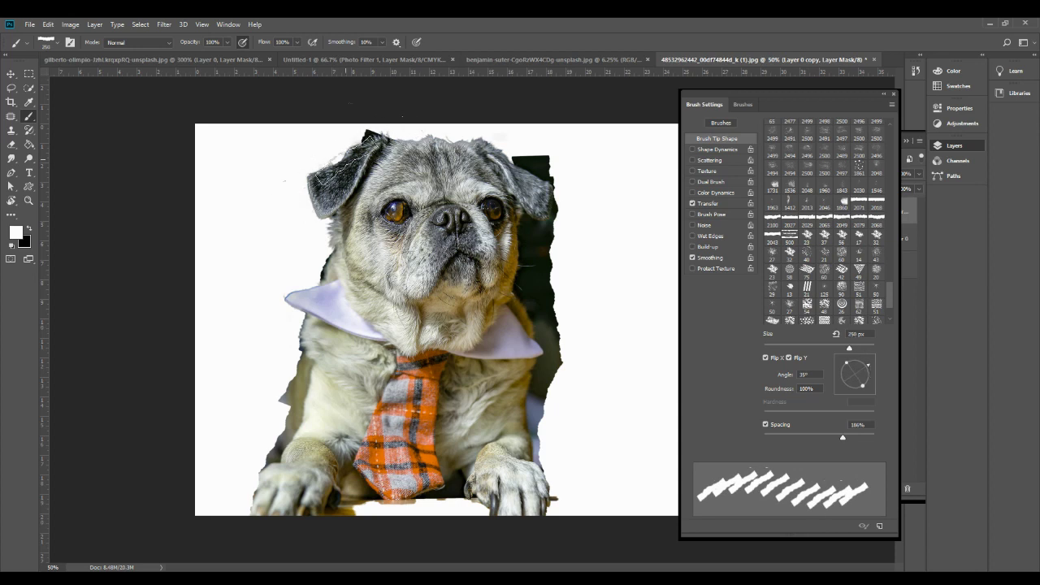
key(bracketright)
key(bracketright)
drag(333, 179, 321, 191)
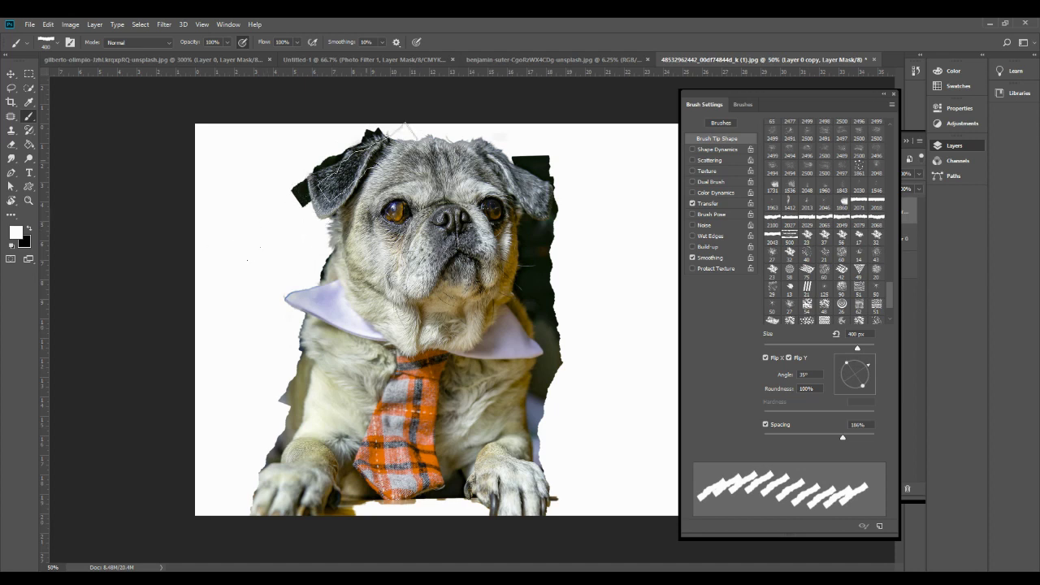
Step: Choose brush tip 2068 with 465% spacing, a 177° angle and 700 px size
click(868, 366)
drag(868, 365, 872, 376)
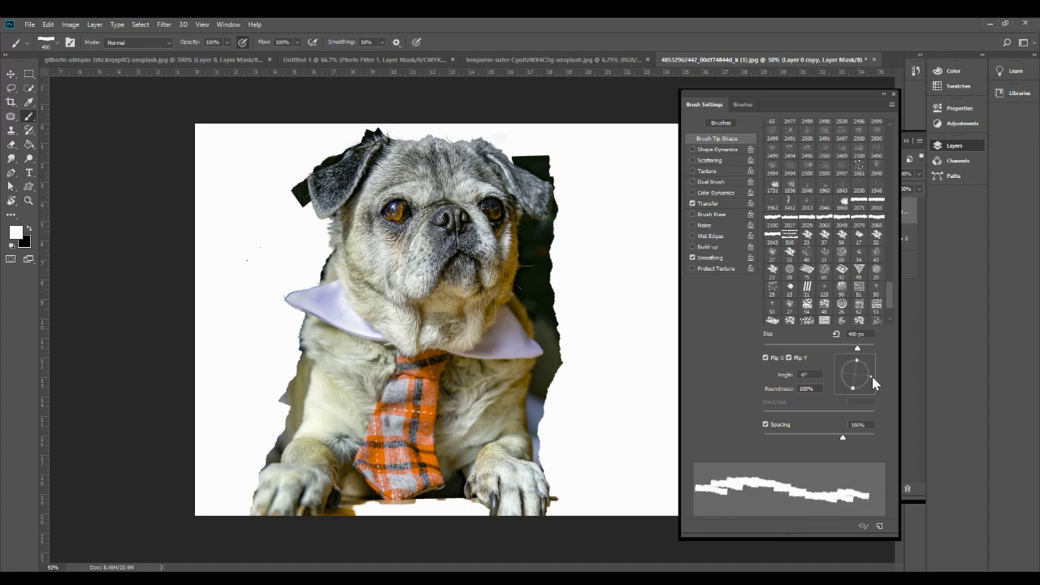
click(876, 218)
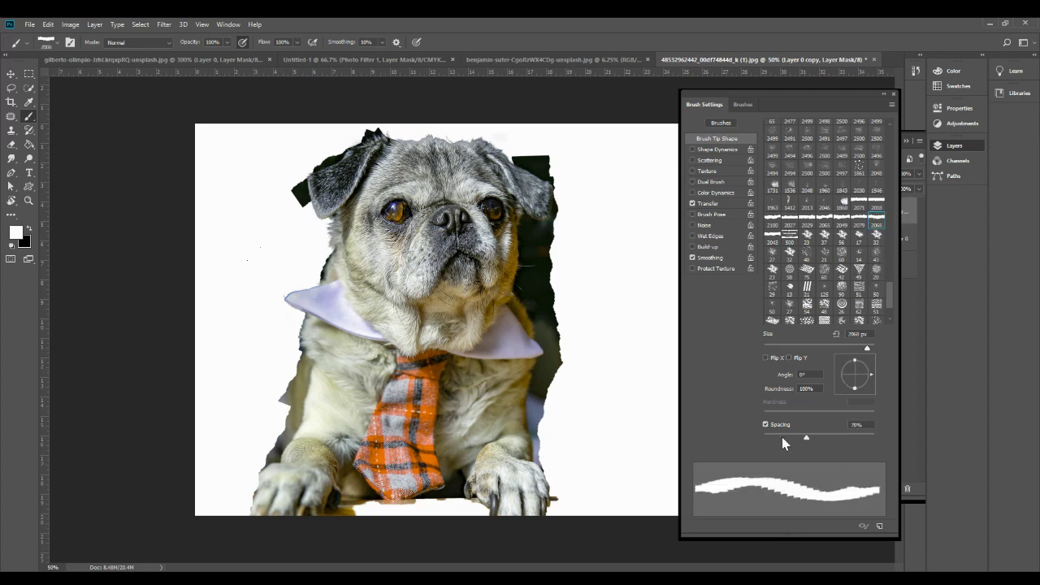
drag(806, 437, 861, 440)
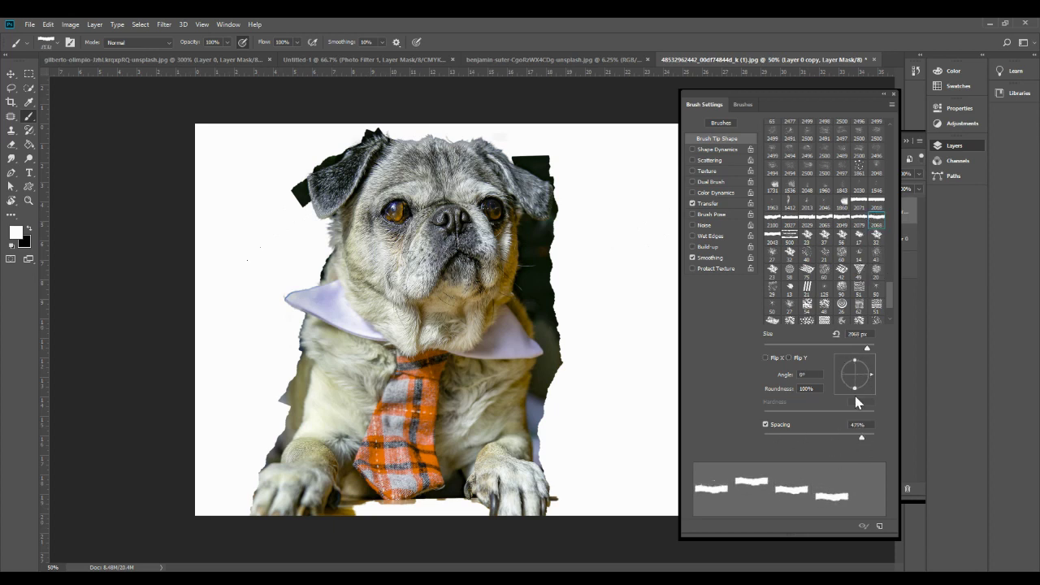
mouse_move(871, 375)
mouse_down()
mouse_move(856, 355)
mouse_move(822, 365)
mouse_move(827, 377)
mouse_up()
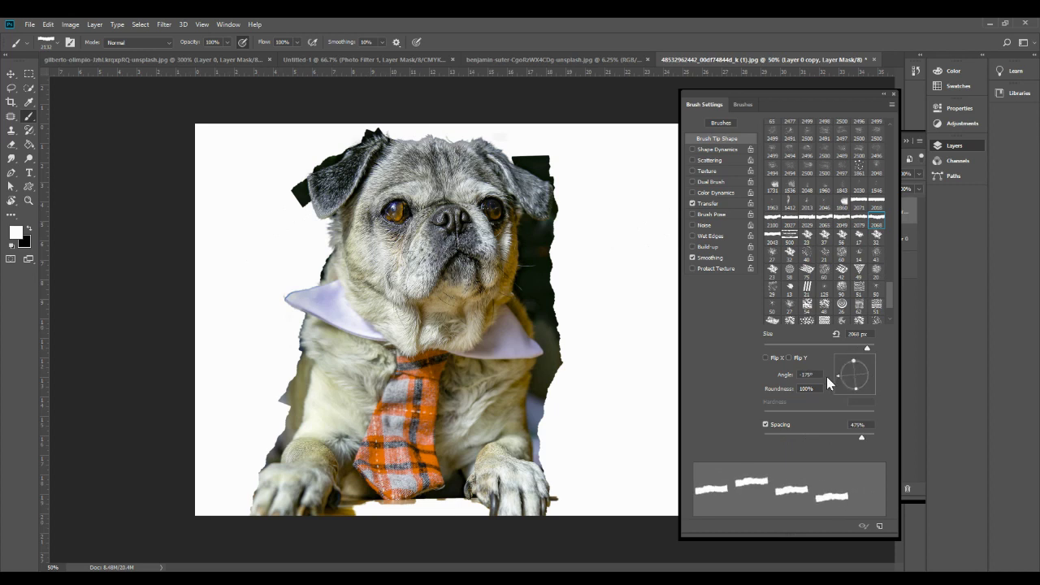
key(bracketright)
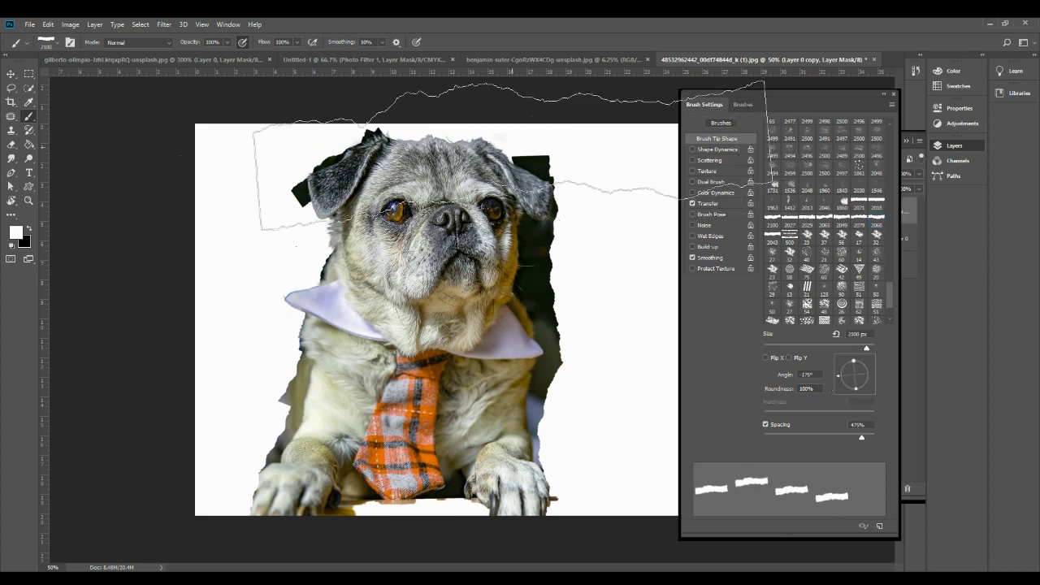
key(bracketleft)
drag(862, 437, 861, 438)
key(Right)
key(Right)
key(Right)
key(Right)
key(Right)
key(Right)
key(Right)
key(Right)
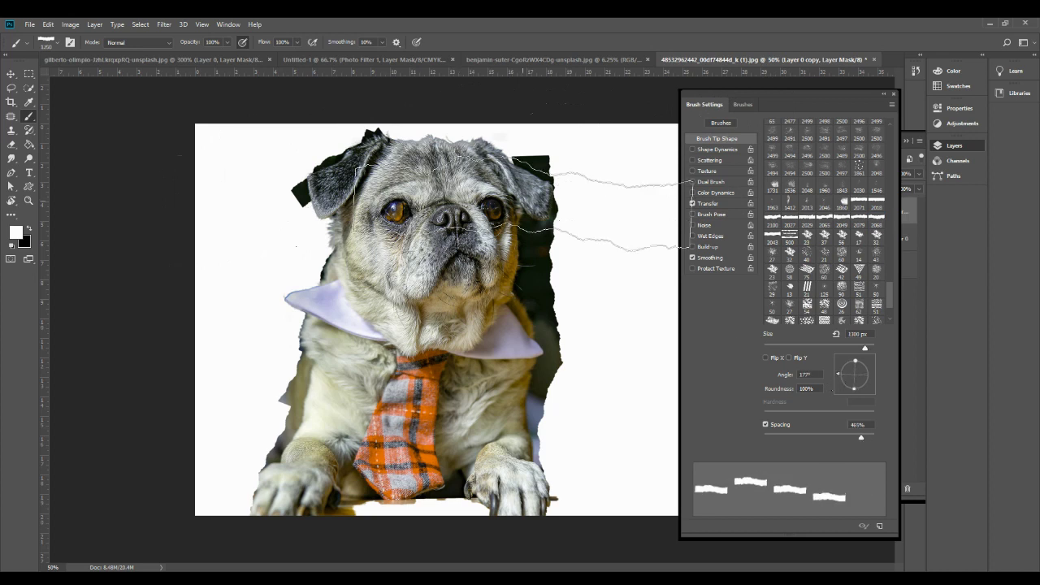
key(bracketleft)
key(bracketleft)
key(bracketleft)
key(bracketleft)
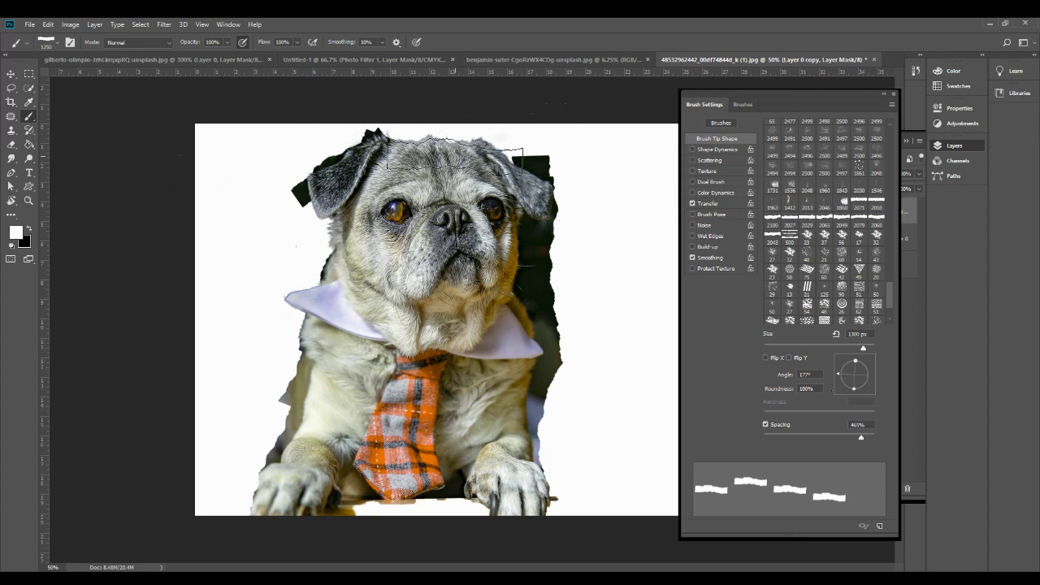
key(bracketleft)
key(bracketleft)
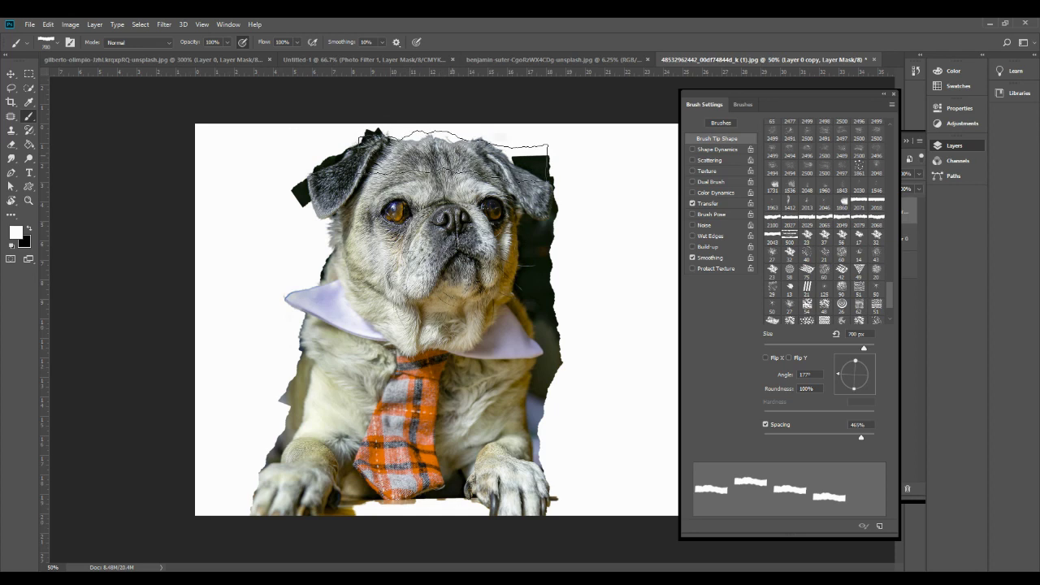
Step: Set the brush to 700 px at 164° and paint a torn dark edge across the head's top-right
key(bracketleft)
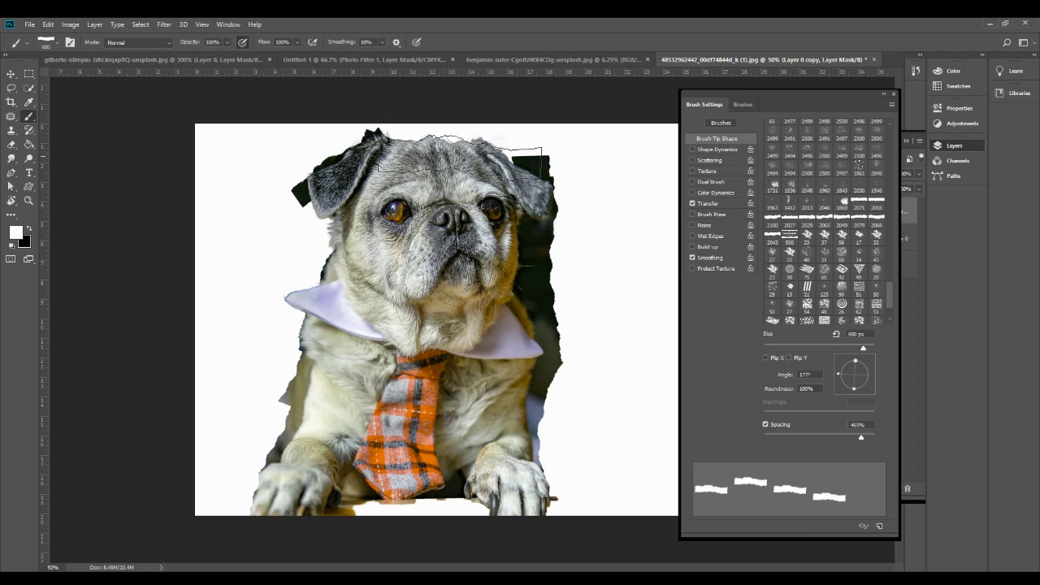
key(bracketright)
key(bracketleft)
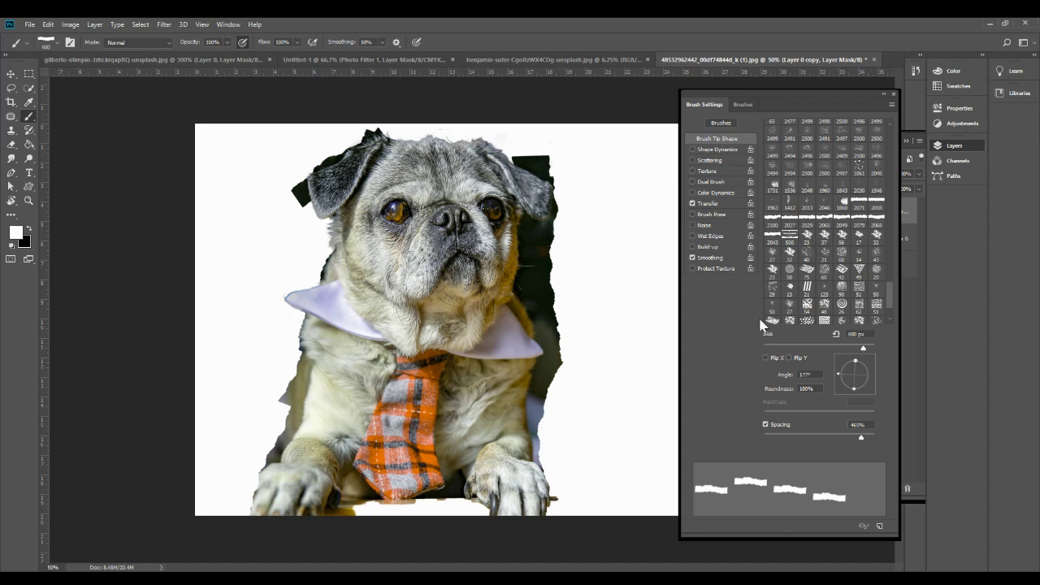
drag(852, 363, 841, 367)
key(bracketright)
drag(851, 373, 831, 372)
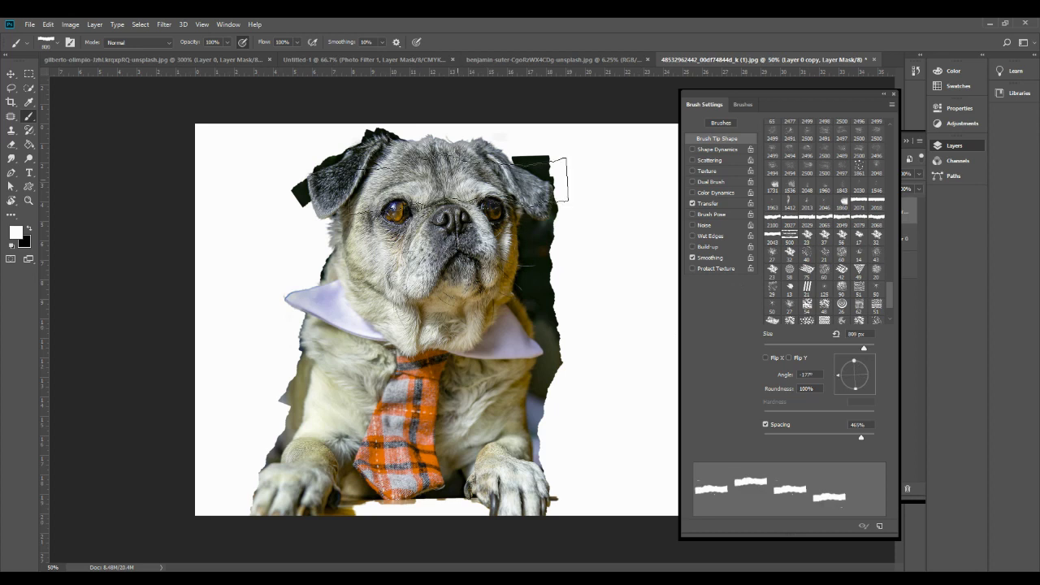
click(488, 151)
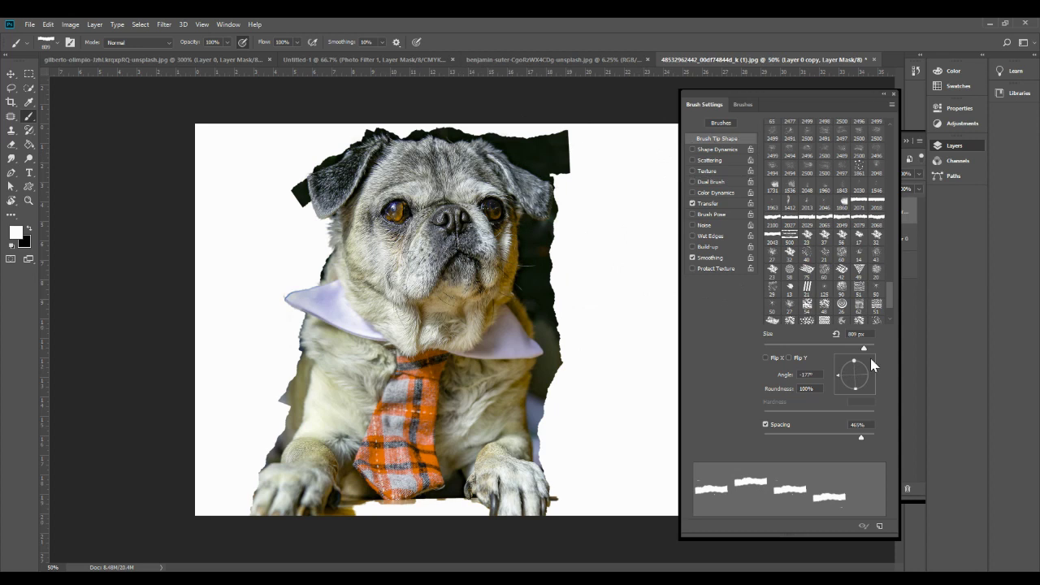
Step: Switch to painting black and rotate the brush tip from near vertical to about -28°
drag(845, 375, 856, 388)
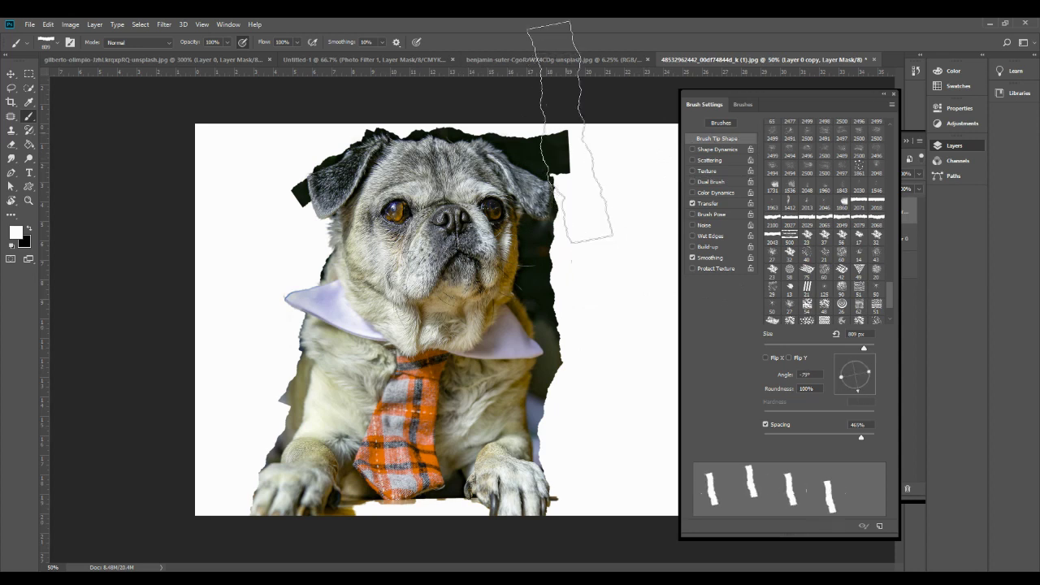
key(x)
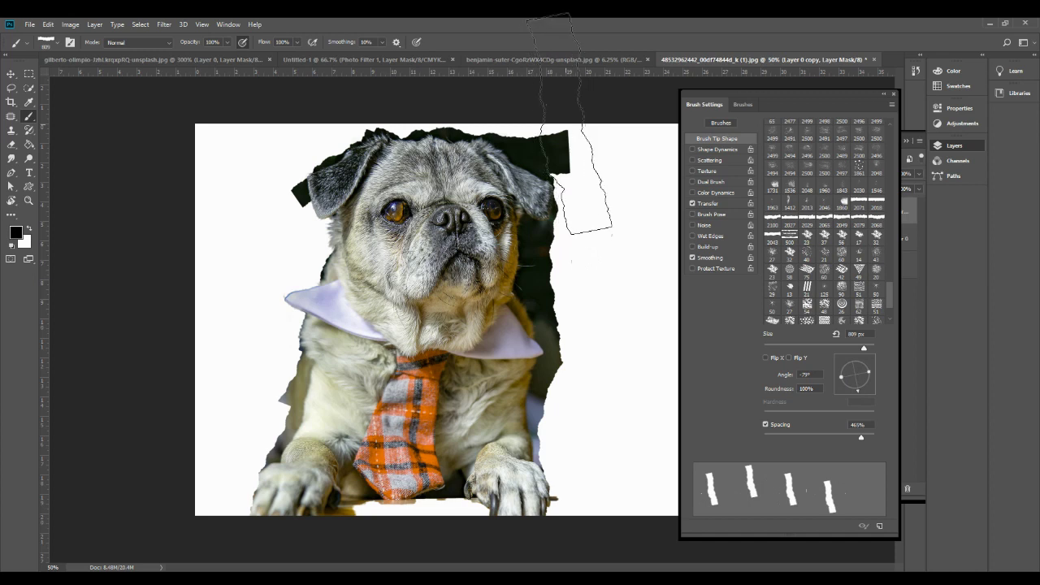
drag(859, 392, 868, 384)
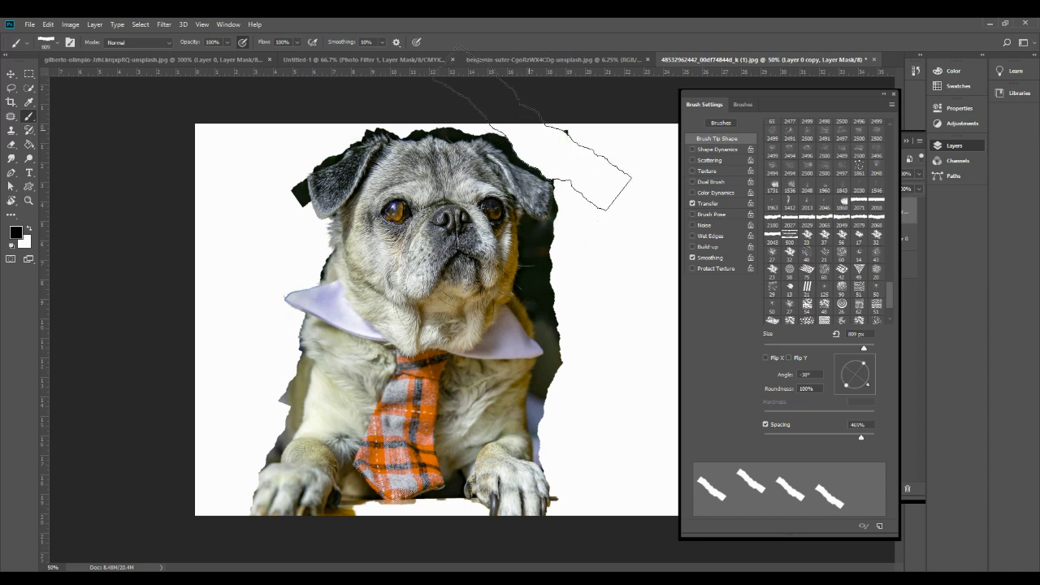
drag(867, 385, 871, 383)
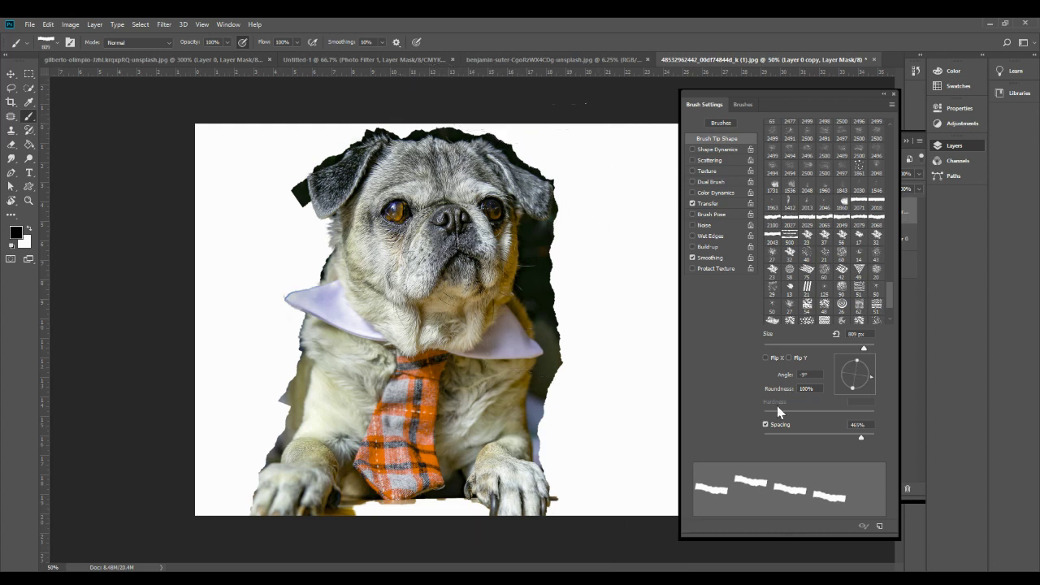
Step: Choose brush tip 2029 with 469% spacing and a vertical -86° angle
click(840, 218)
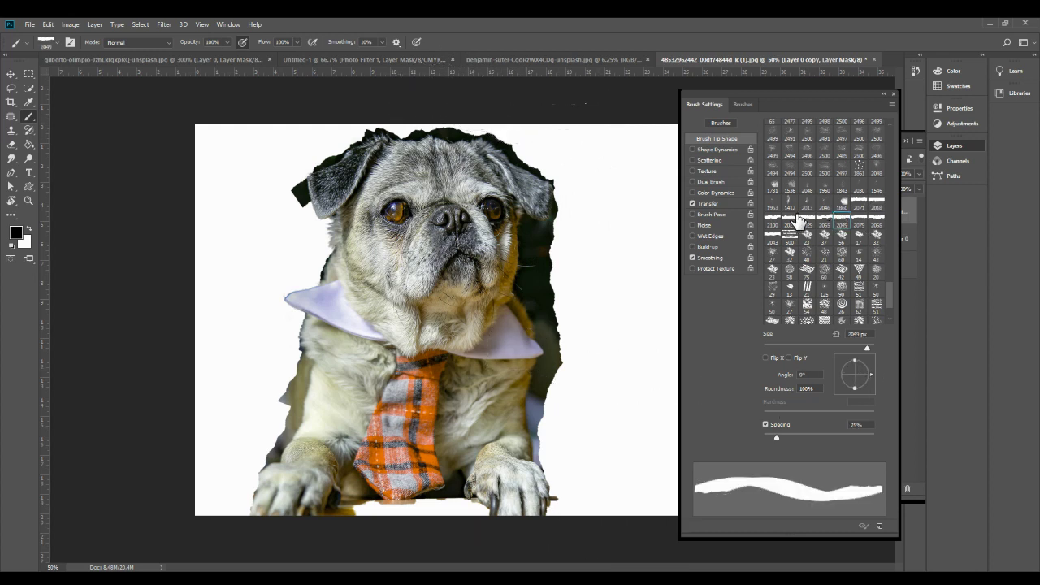
click(805, 219)
drag(775, 438, 863, 446)
mouse_move(878, 392)
mouse_down()
mouse_move(872, 374)
mouse_move(857, 398)
mouse_up()
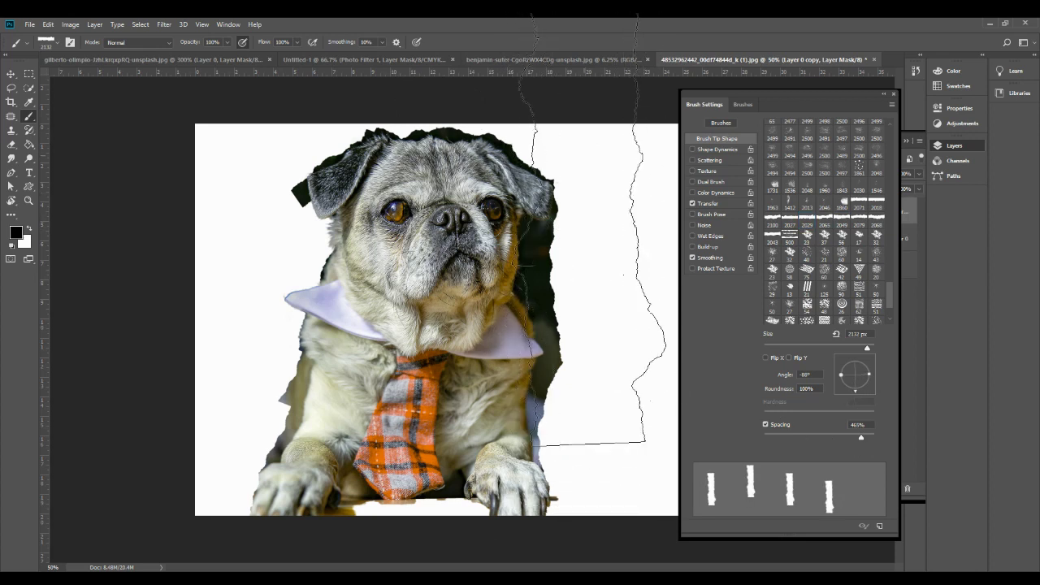
Step: Undo a dab on the pug's right edge and turn the tip horizontal at -179°
click(593, 211)
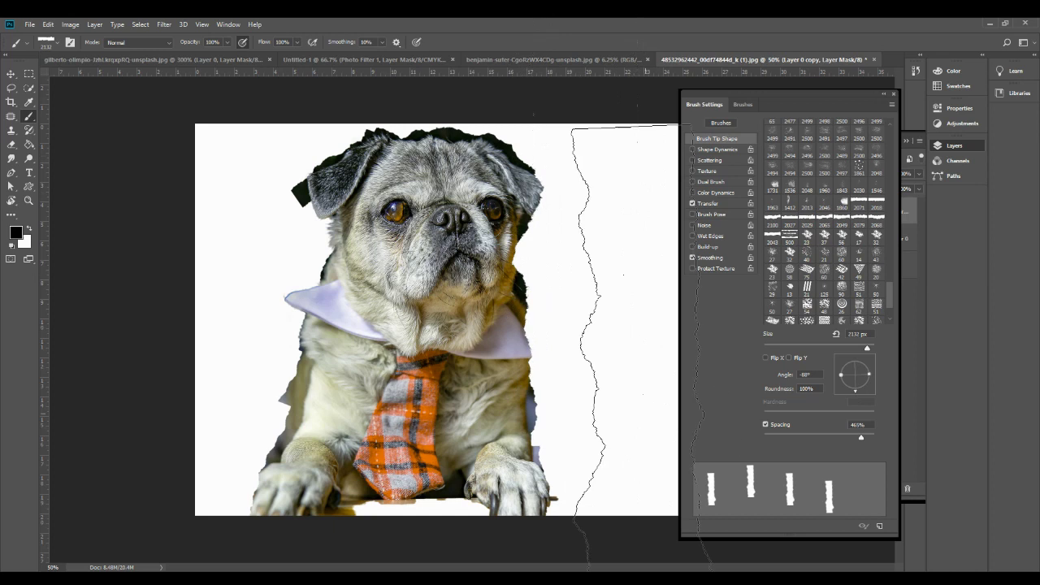
key(ctrl+z)
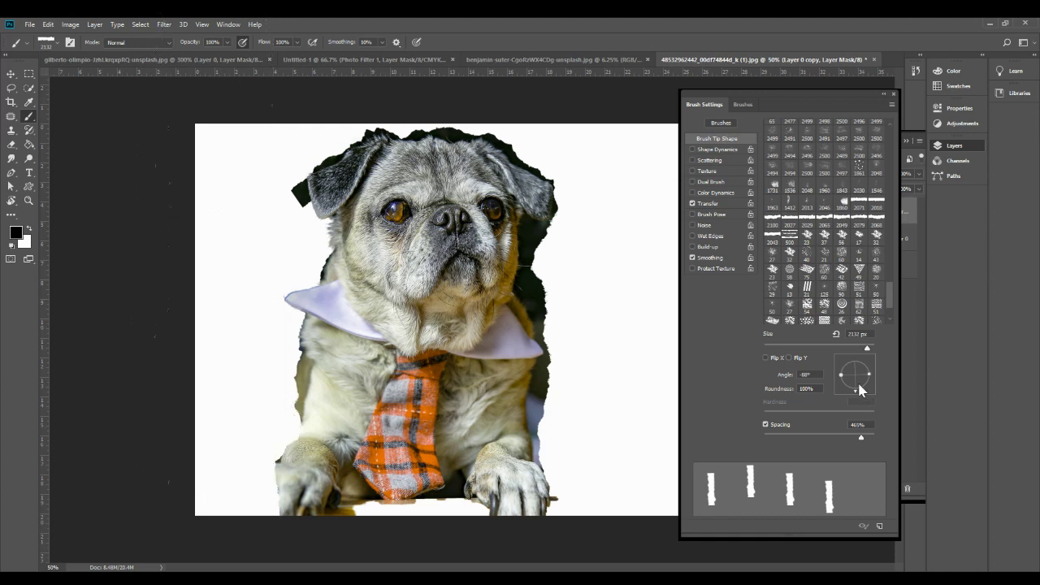
mouse_move(857, 396)
mouse_down()
mouse_move(845, 390)
mouse_move(852, 341)
mouse_move(875, 371)
mouse_move(842, 379)
mouse_up()
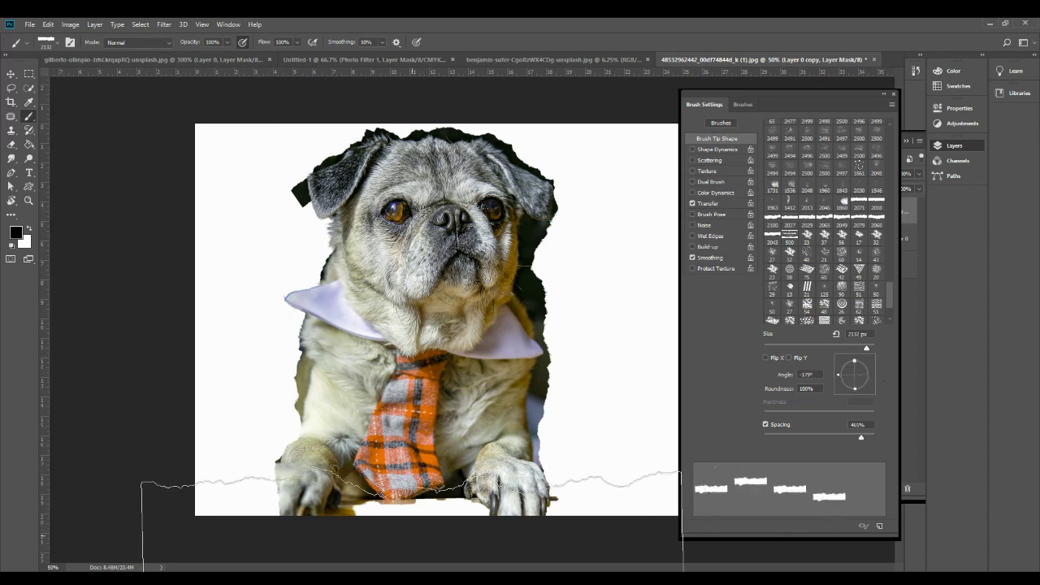
Step: Stamp a torn edge along the photo's bottom at 1600 px, then set the brush to 95° and 600 px
key(bracketleft)
key(bracketleft)
key(bracketleft)
key(bracketleft)
key(bracketleft)
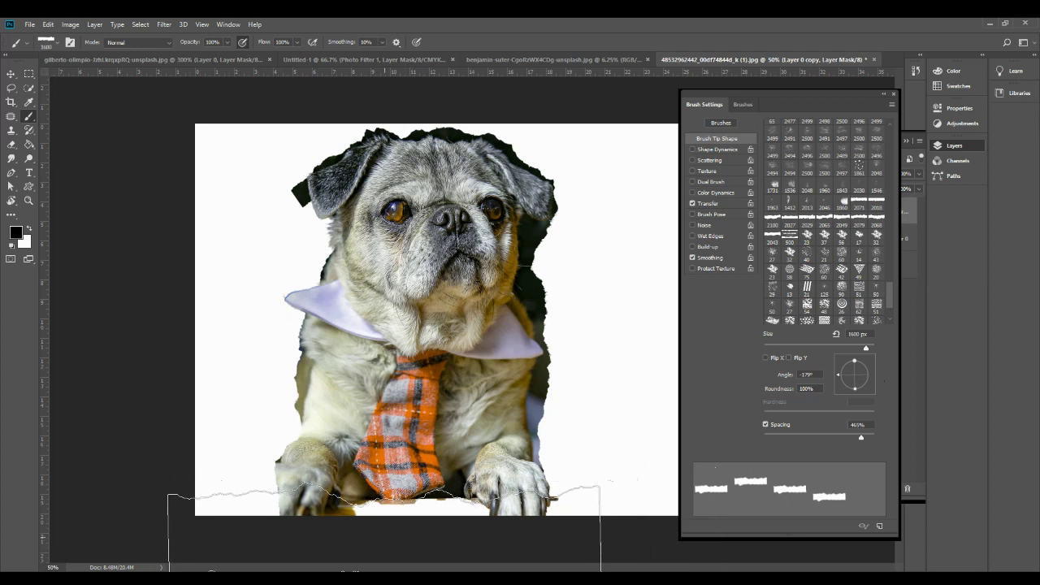
click(385, 530)
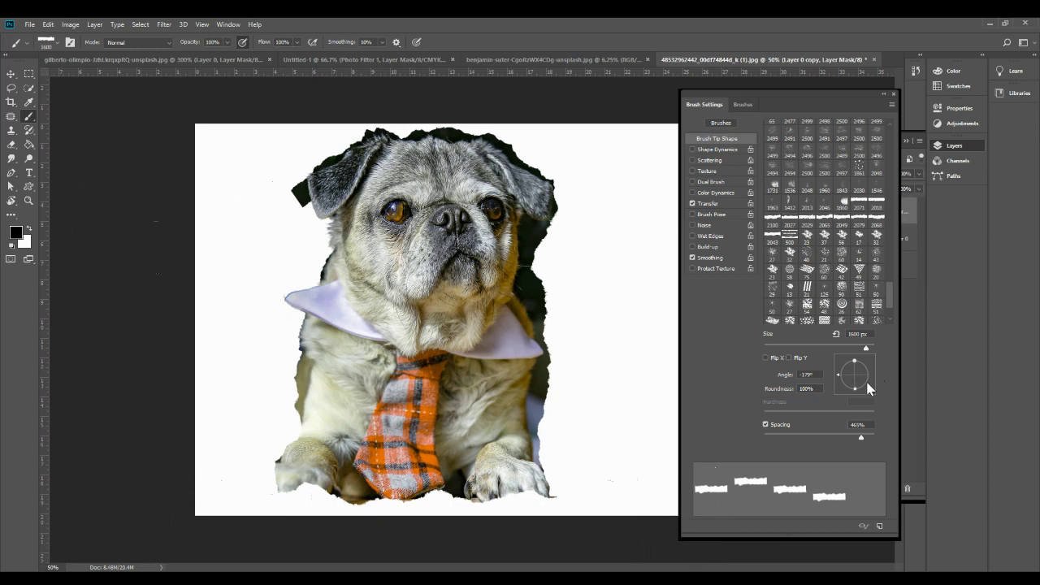
mouse_move(834, 366)
mouse_down()
mouse_move(879, 371)
mouse_move(854, 360)
mouse_up()
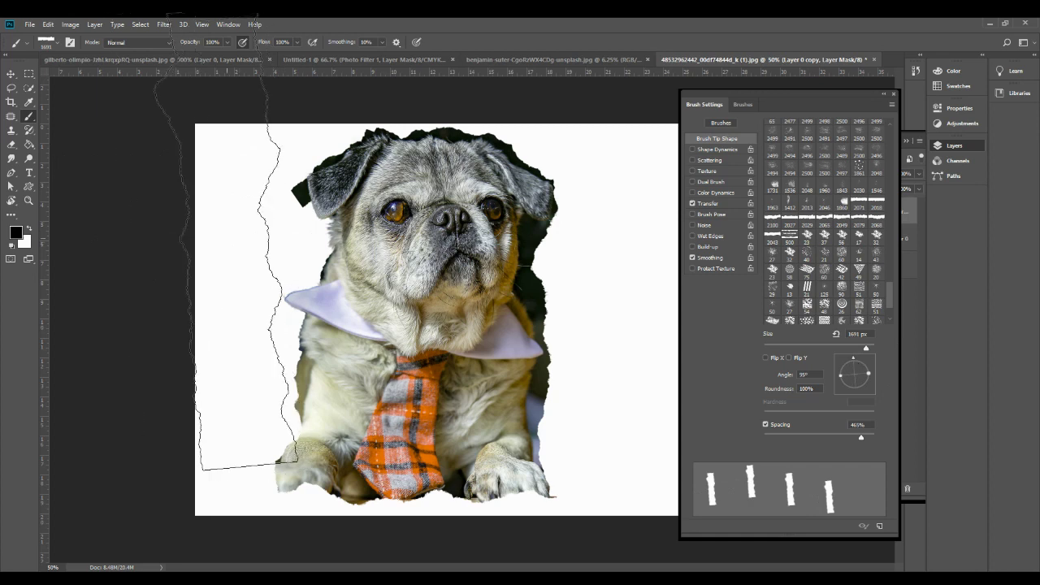
key(bracketright)
key(bracketright)
key(bracketleft)
key(bracketleft)
key(bracketleft)
key(bracketleft)
key(bracketleft)
key(bracketleft)
key(bracketleft)
key(bracketleft)
key(bracketleft)
key(bracketleft)
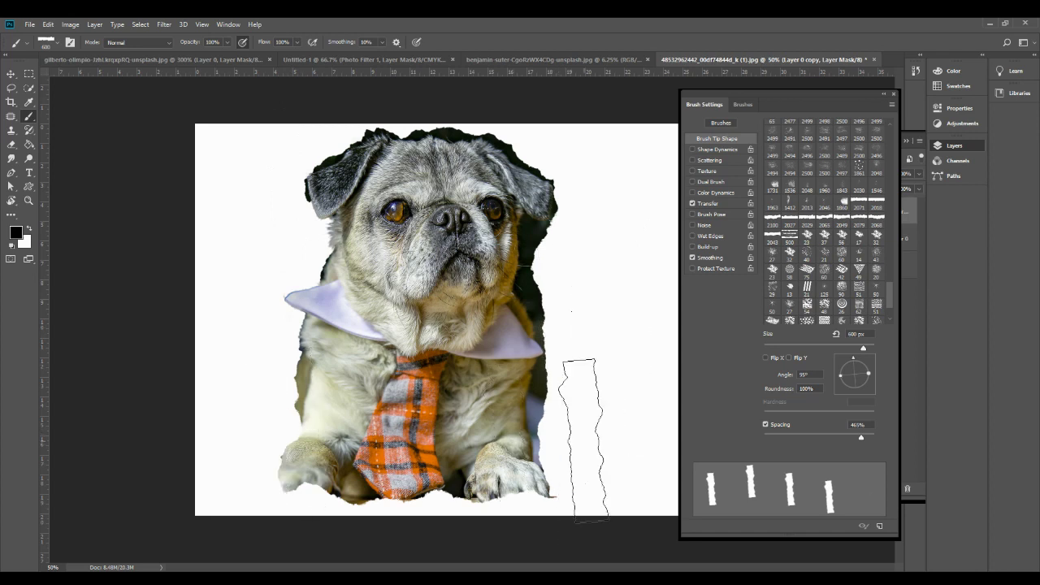
Step: Tilt the brush tip to 38° then 79° and shrink it to about 504 px
drag(856, 358, 869, 365)
key(bracketleft)
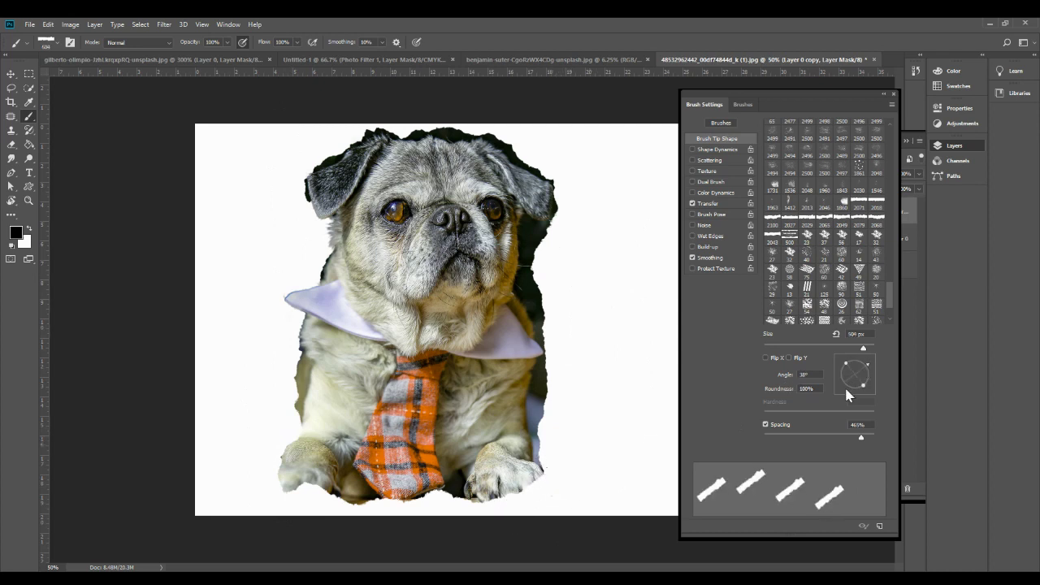
mouse_move(846, 389)
mouse_down()
mouse_move(866, 373)
mouse_move(858, 363)
mouse_up()
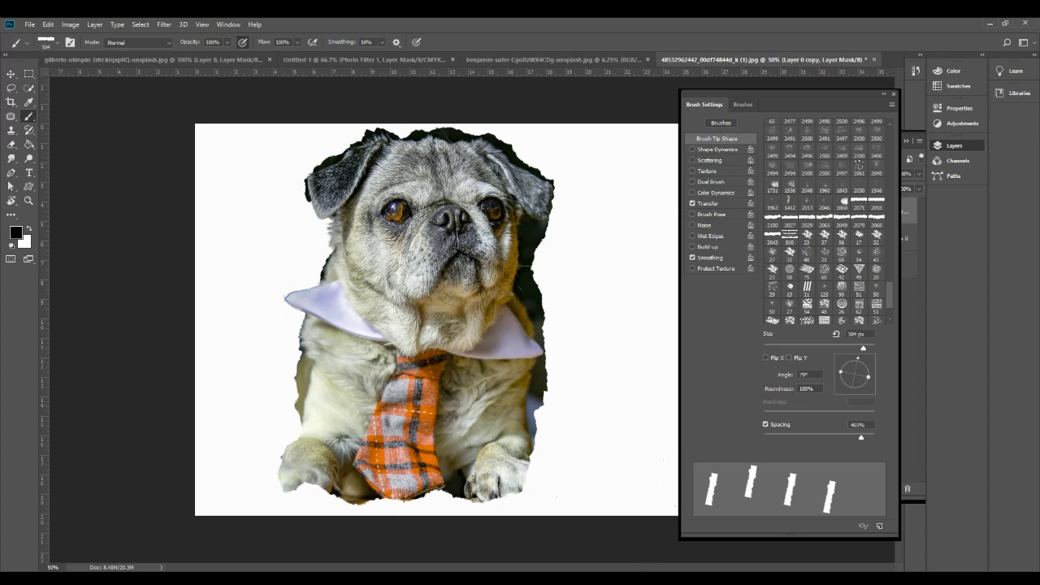
Step: Collapse Brush Settings and target Layer 0 copy's image thumbnail instead of its mask
click(883, 94)
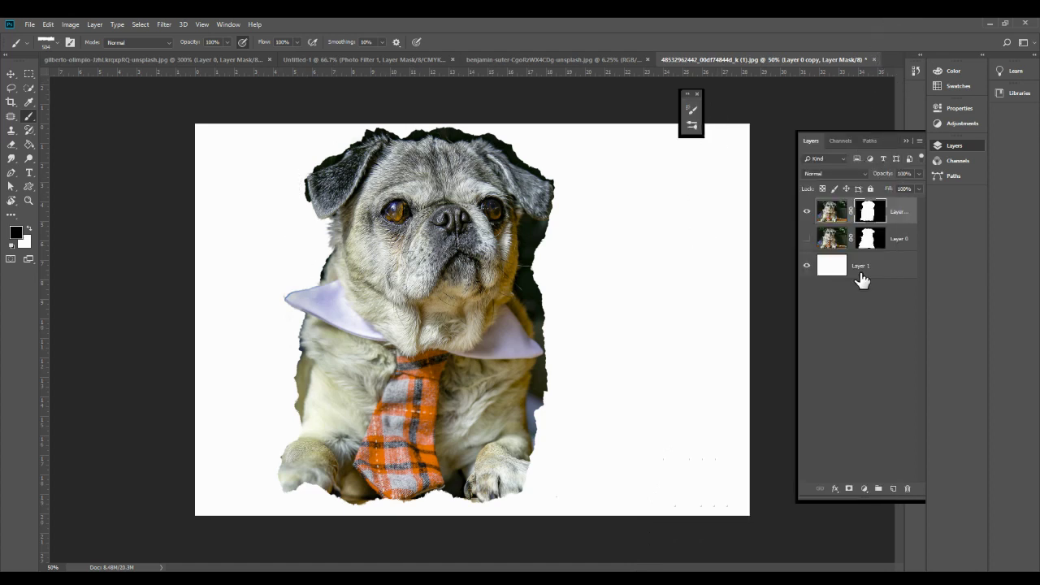
click(829, 219)
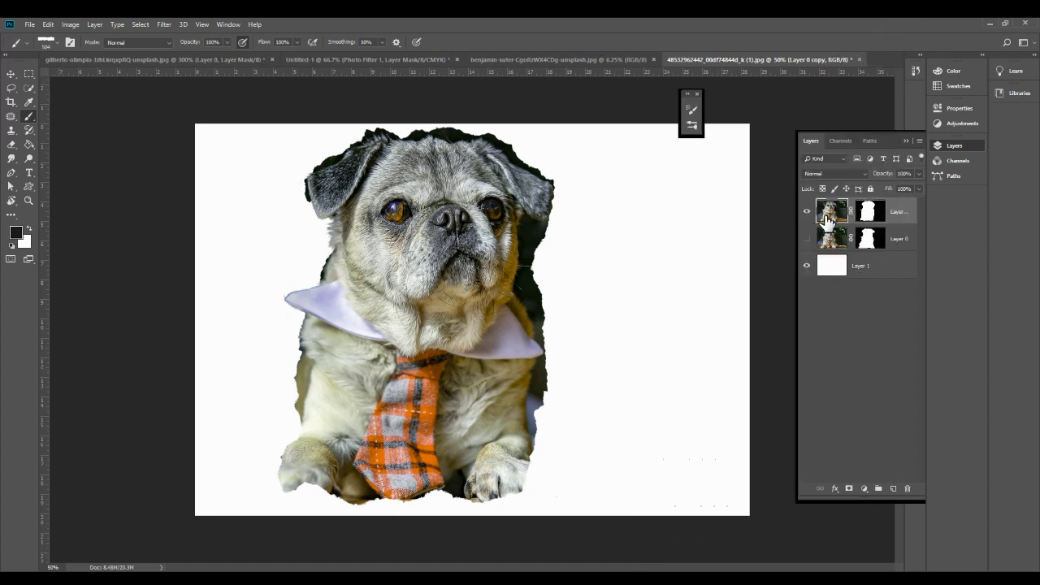
click(863, 489)
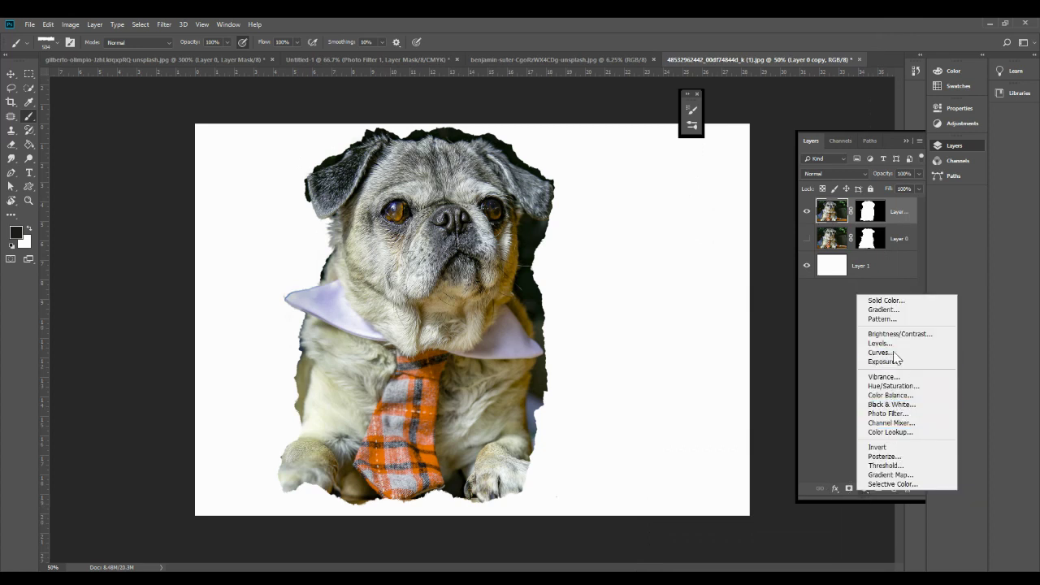
click(830, 491)
Step: Try a Drop Shadow on Layer 0 copy, nudge it on the canvas, then cancel it
click(832, 490)
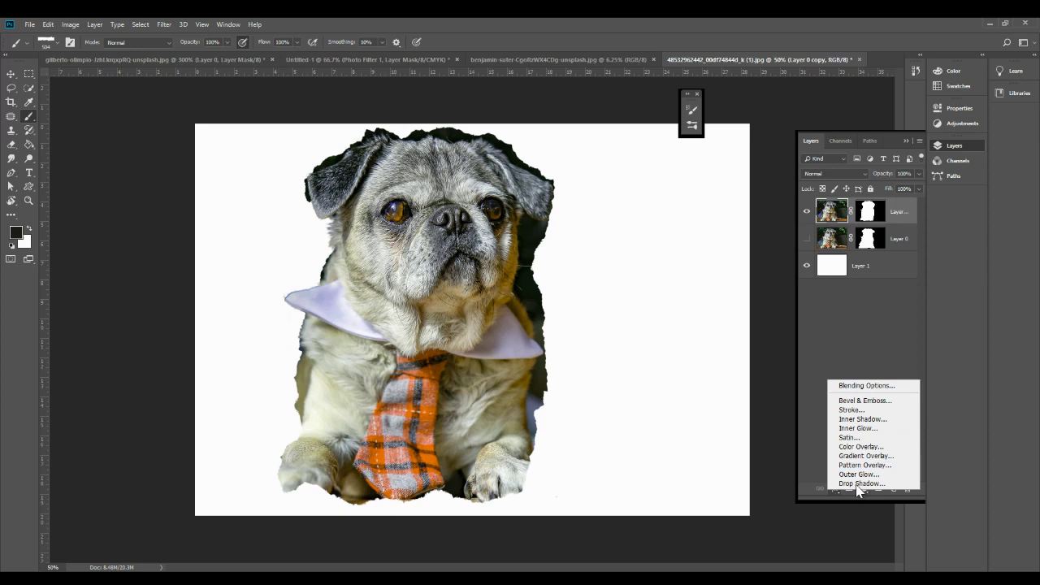
click(865, 483)
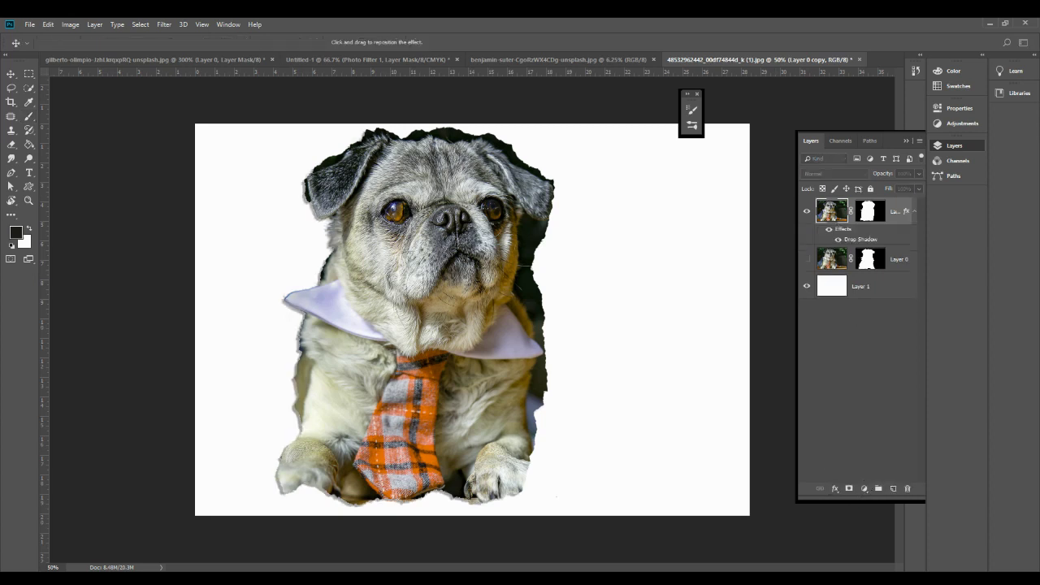
drag(779, 167, 792, 162)
drag(399, 273, 372, 272)
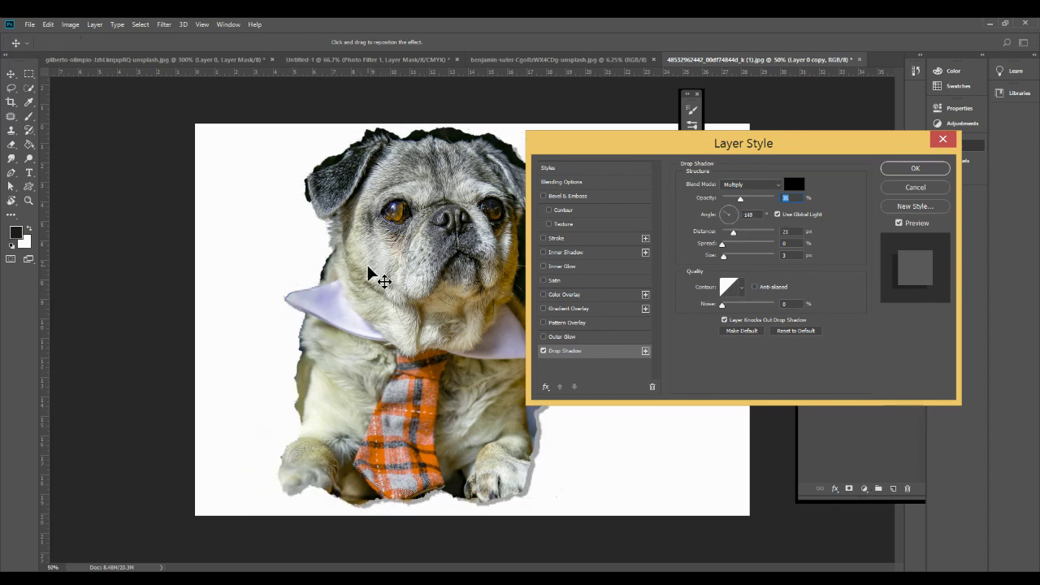
click(937, 188)
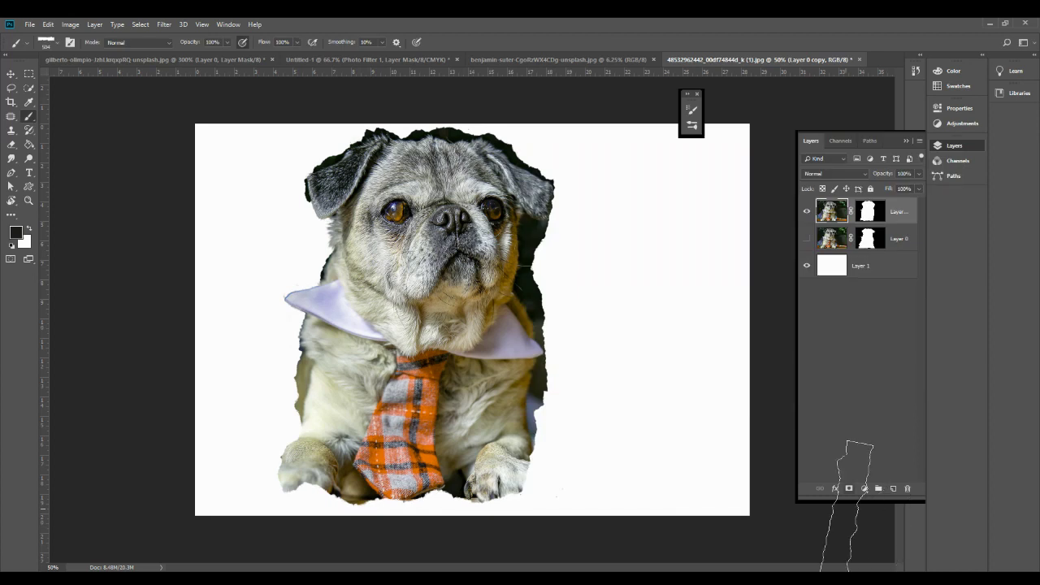
click(838, 490)
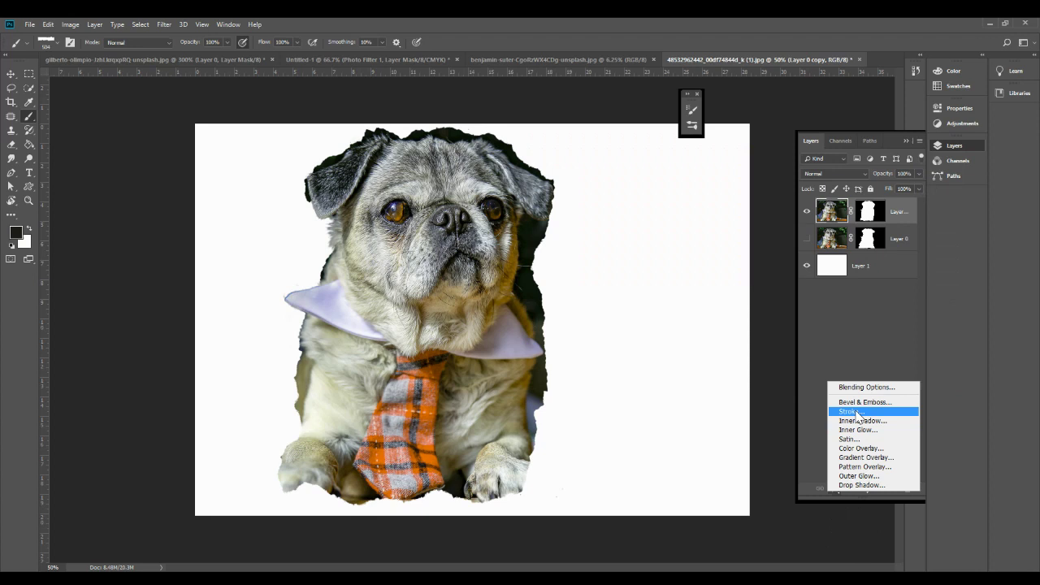
click(809, 494)
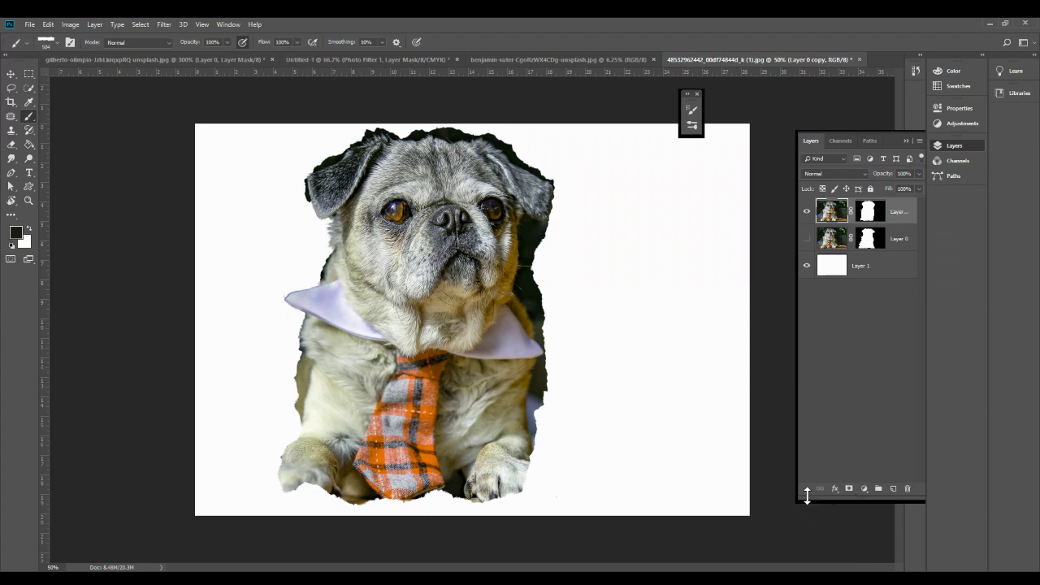
click(835, 489)
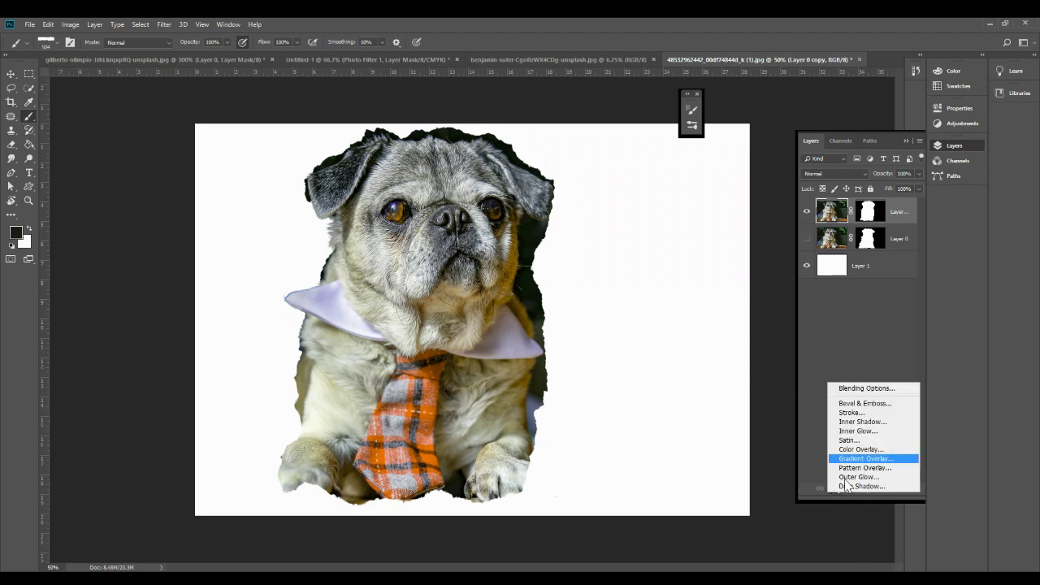
click(865, 420)
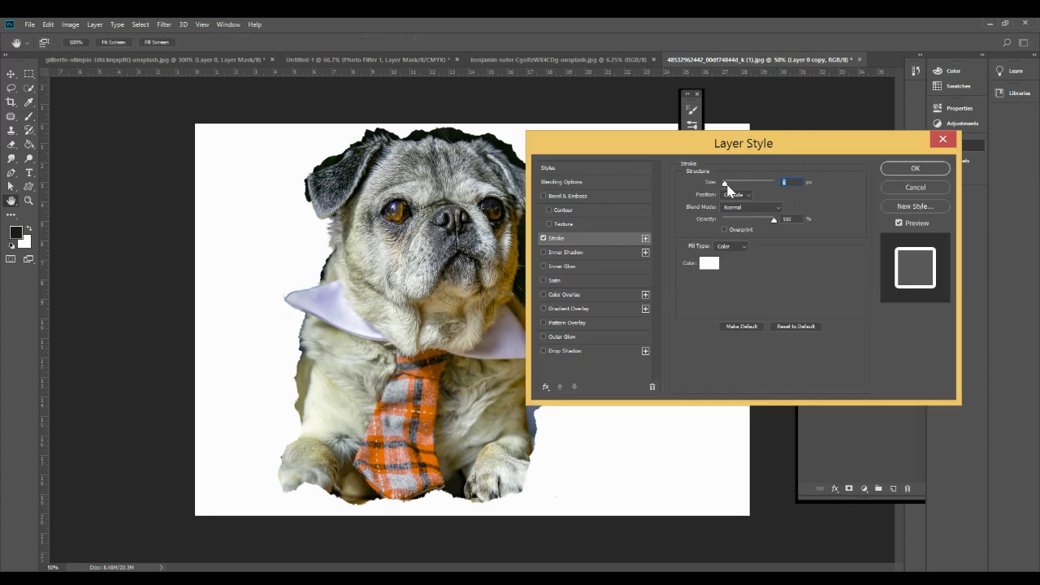
click(709, 262)
text(ec6464)
drag(688, 376, 688, 333)
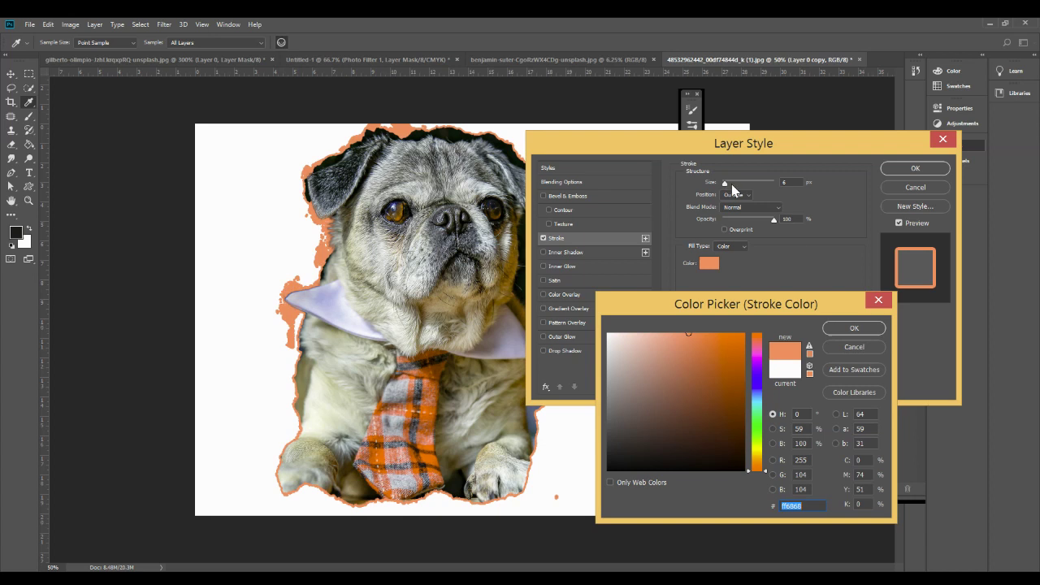
click(859, 350)
Step: Close the Layer Style dialog, choose the Rectangular Marquee tool, and view the copy's mask alone
click(915, 189)
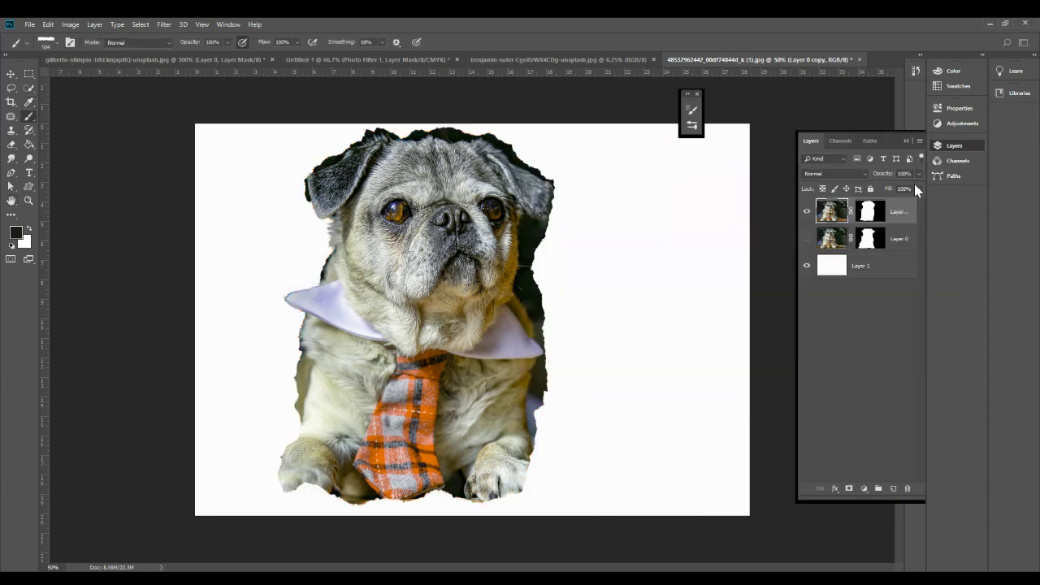
click(29, 74)
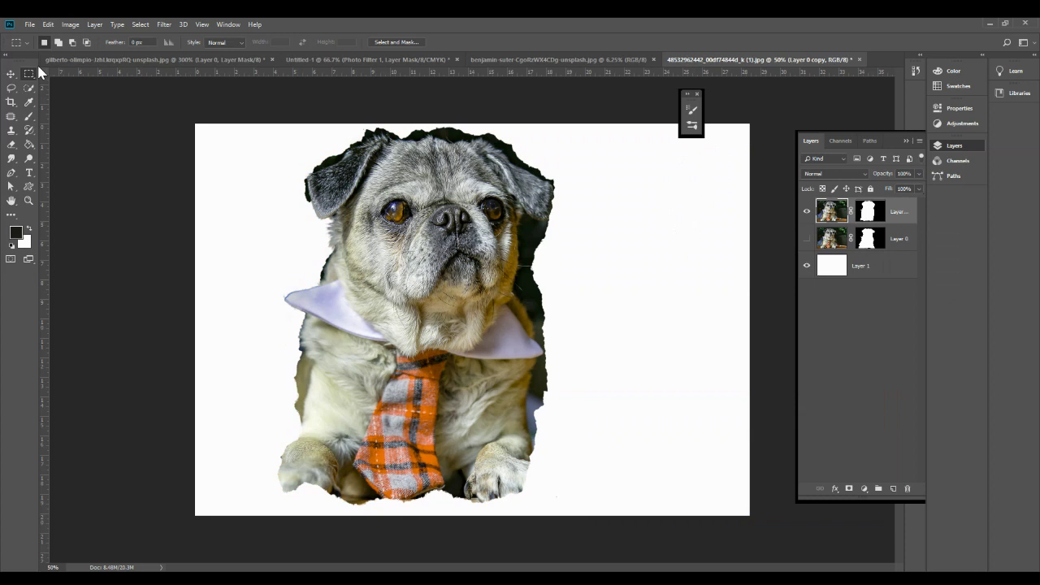
click(807, 266)
click(808, 265)
alt+click(868, 218)
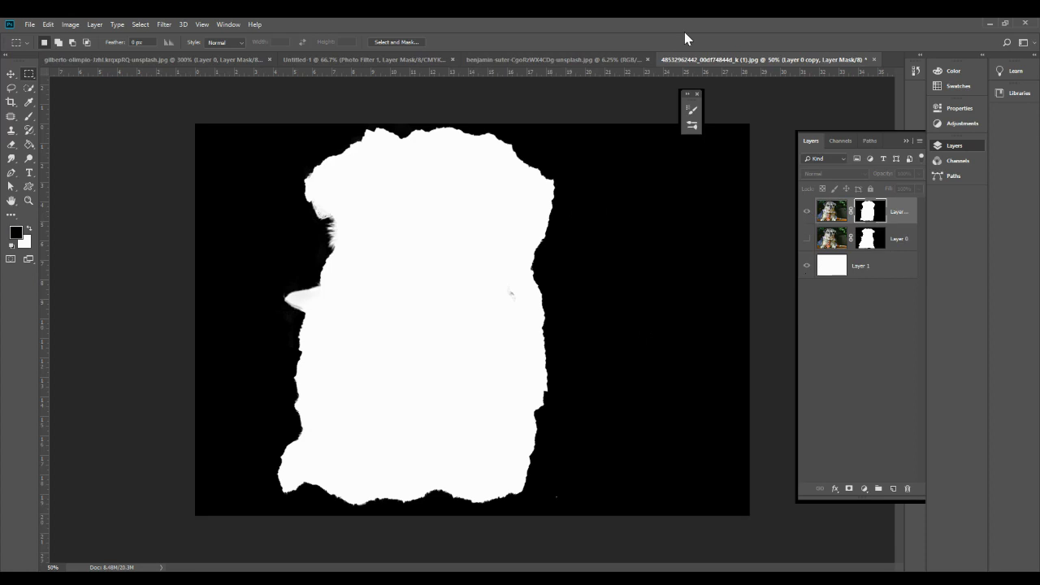
Step: Return to the pug image, show Layer 0, and toggle the torn-edge copy to compare
click(808, 211)
click(808, 211)
click(807, 238)
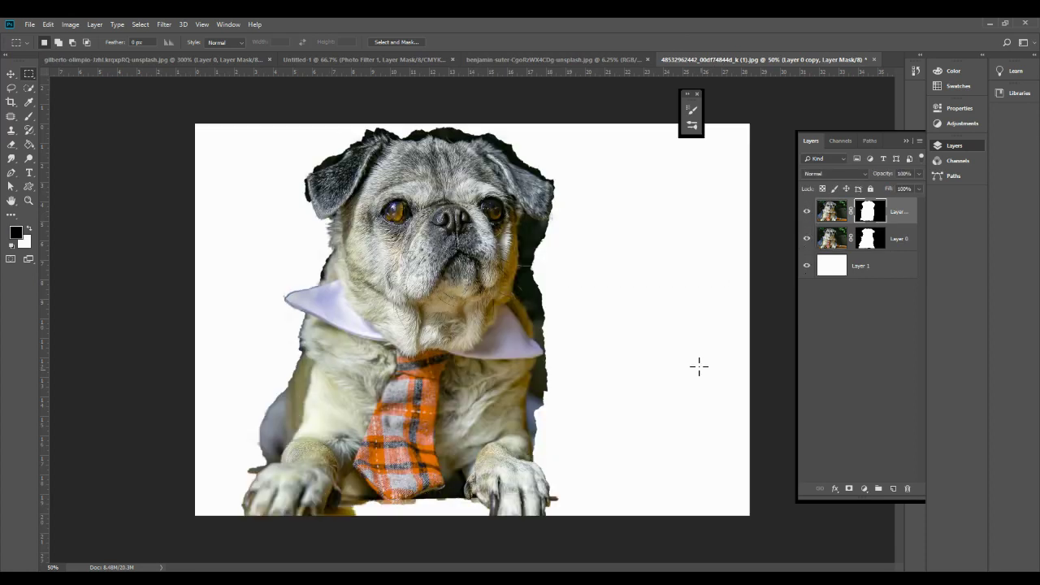
click(805, 213)
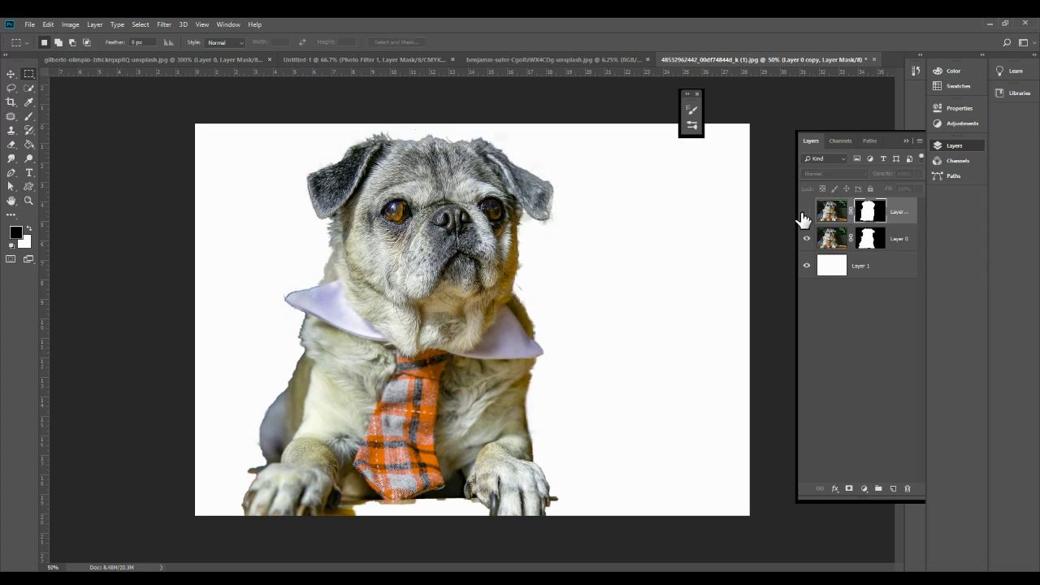
click(805, 213)
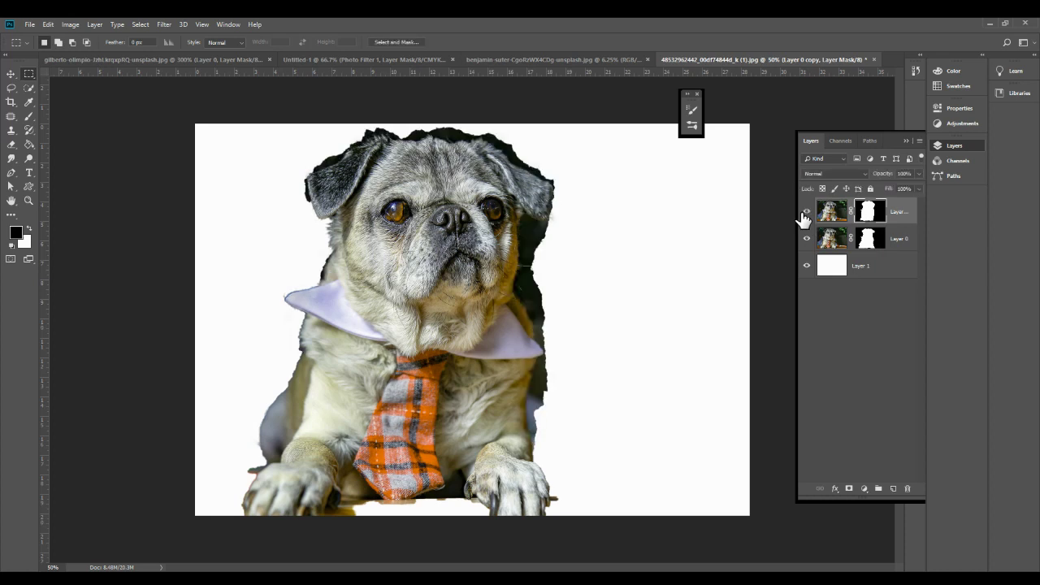